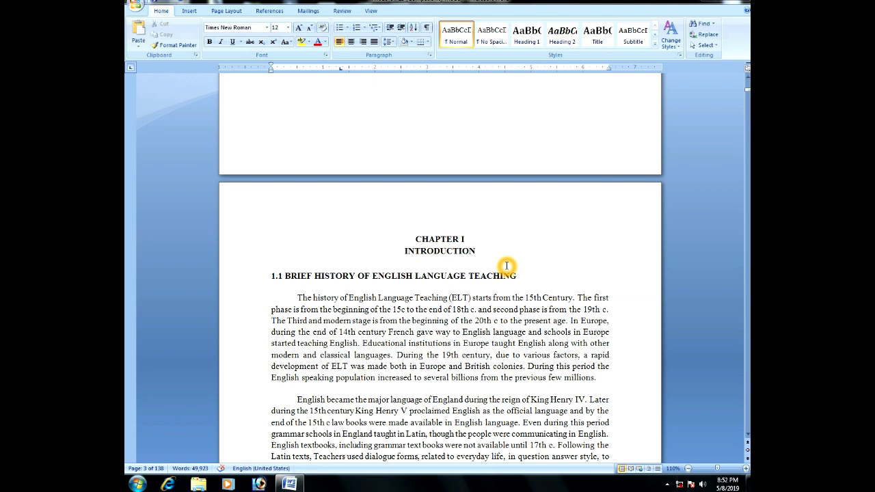
On the last front page, insert a centred Plain Number 2 page number at the page bottom
{"action": "scroll", "coordinate": [500, 292], "scroll_direction": "down", "scroll_amount": 4}
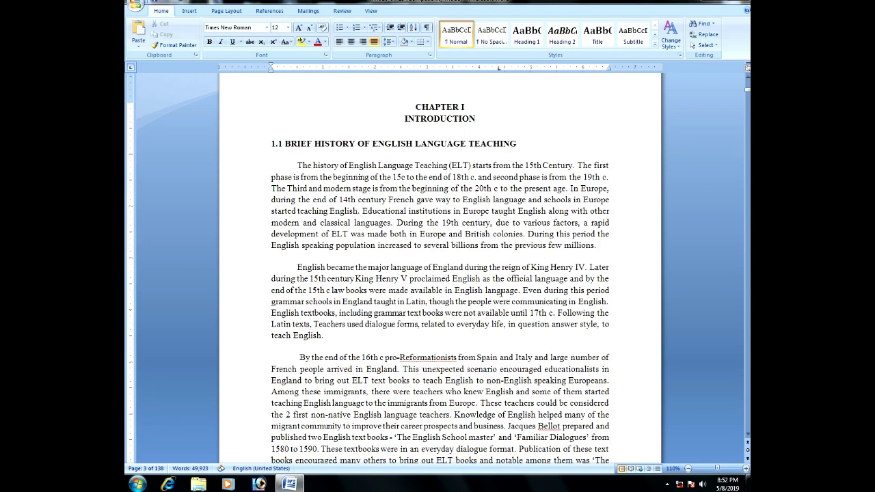
{"action": "scroll", "coordinate": [500, 292], "scroll_direction": "down", "scroll_amount": 5}
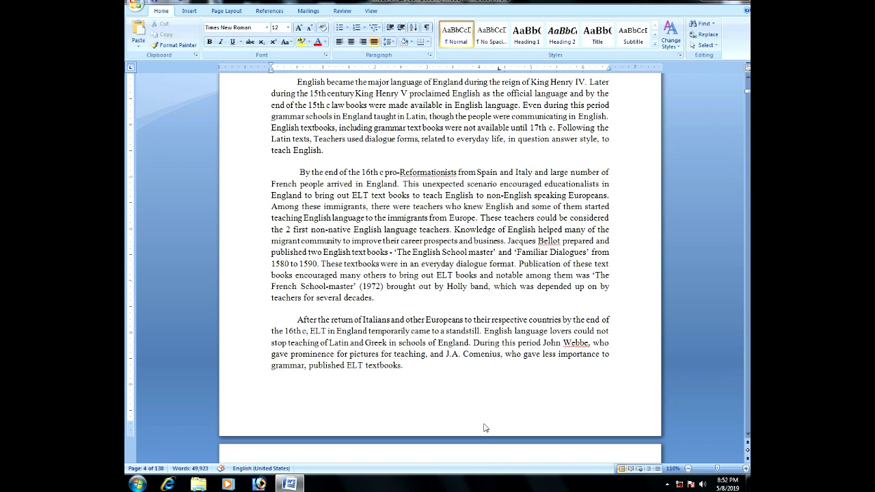
{"action": "left_click", "coordinate": [393, 323]}
{"action": "scroll", "coordinate": [393, 323], "scroll_direction": "up", "scroll_amount": 3}
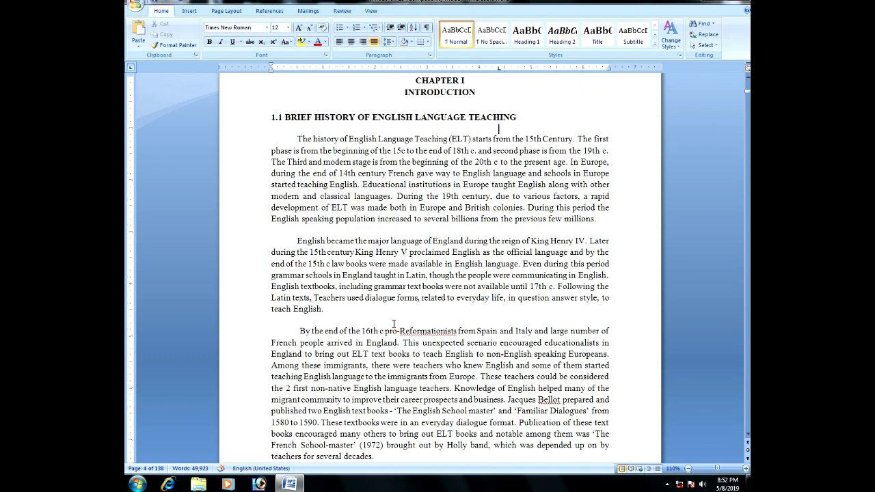
{"action": "scroll", "coordinate": [393, 323], "scroll_direction": "up", "scroll_amount": 10}
{"action": "scroll", "coordinate": [392, 322], "scroll_direction": "up", "scroll_amount": 1}
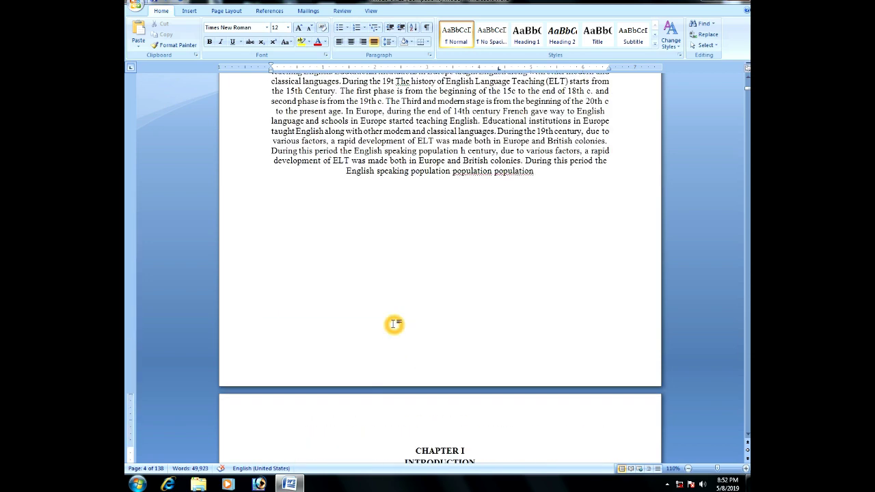
{"action": "left_click", "coordinate": [303, 172]}
{"action": "left_click", "coordinate": [190, 12]}
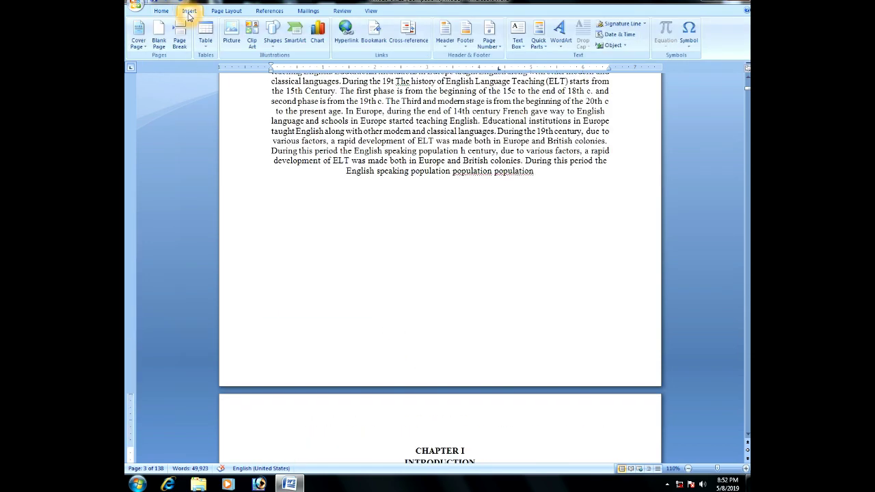
{"action": "left_click", "coordinate": [494, 46]}
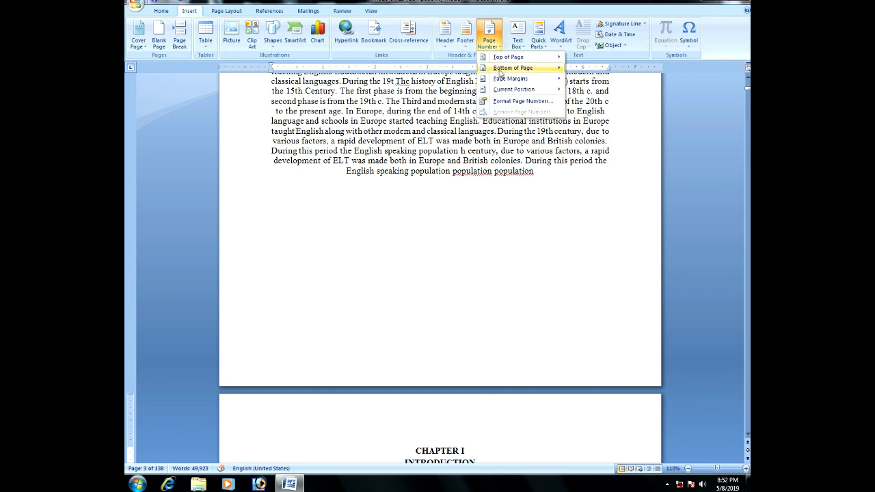
{"action": "left_click", "coordinate": [499, 71]}
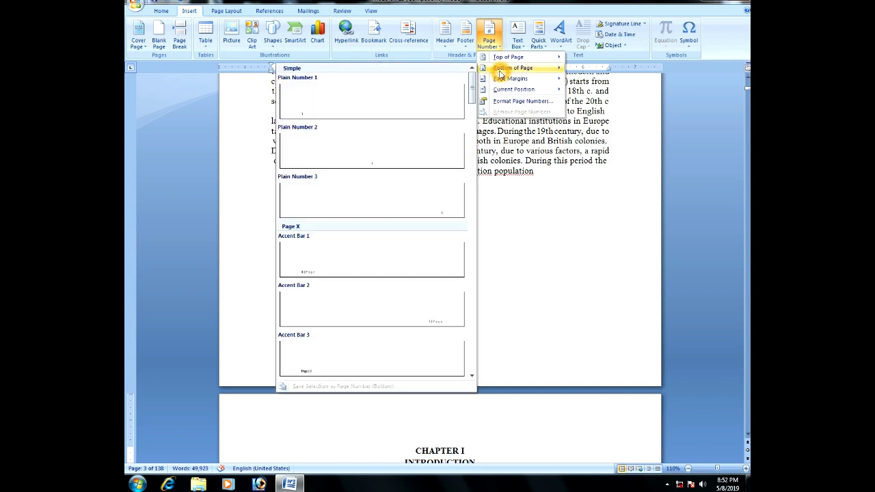
{"action": "left_click", "coordinate": [408, 139]}
{"action": "double_click", "coordinate": [473, 196]}
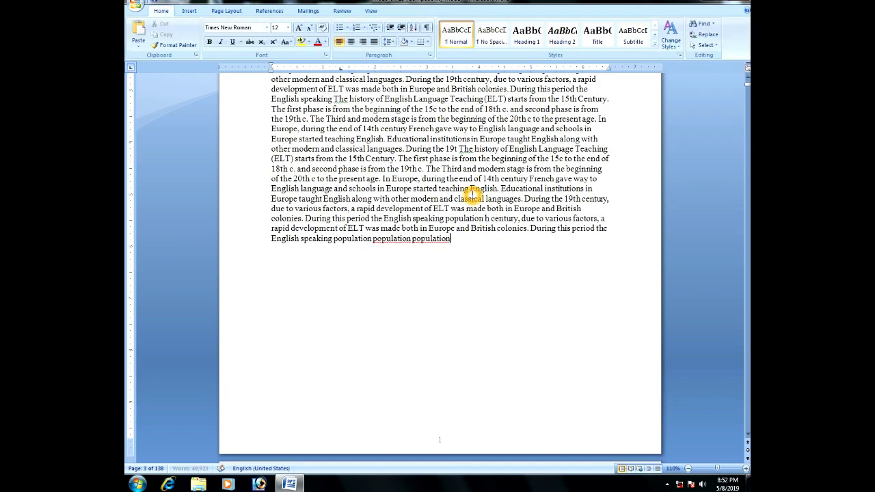
{"action": "scroll", "coordinate": [436, 231], "scroll_direction": "down", "scroll_amount": 8}
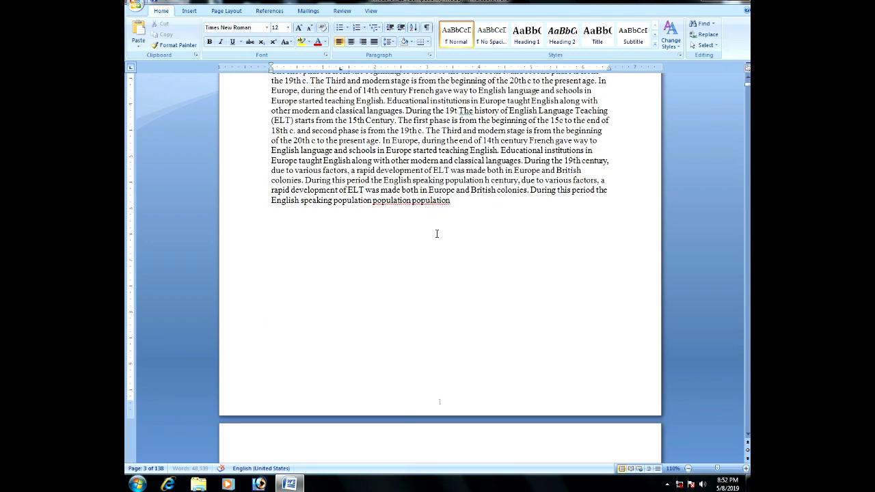
{"action": "scroll", "coordinate": [438, 274], "scroll_direction": "down", "scroll_amount": 3}
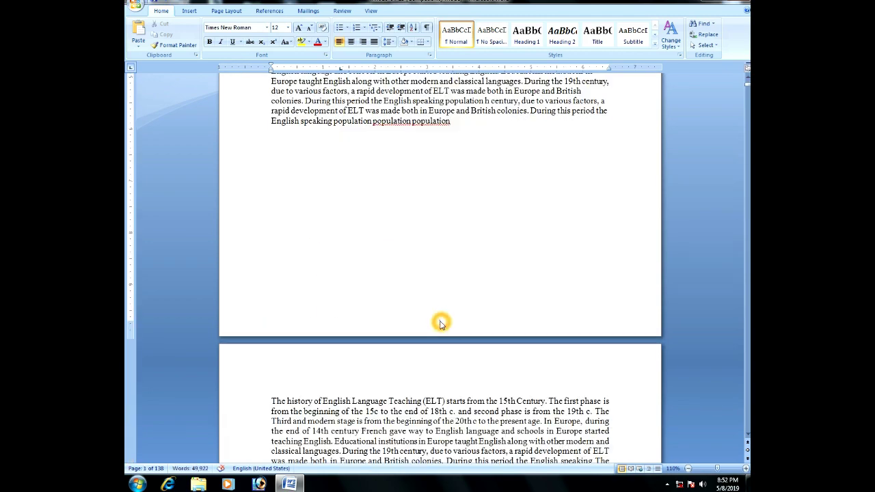
{"action": "scroll", "coordinate": [440, 324], "scroll_direction": "down", "scroll_amount": 9}
{"action": "scroll", "coordinate": [441, 323], "scroll_direction": "down", "scroll_amount": 3}
{"action": "scroll", "coordinate": [438, 320], "scroll_direction": "down", "scroll_amount": 9}
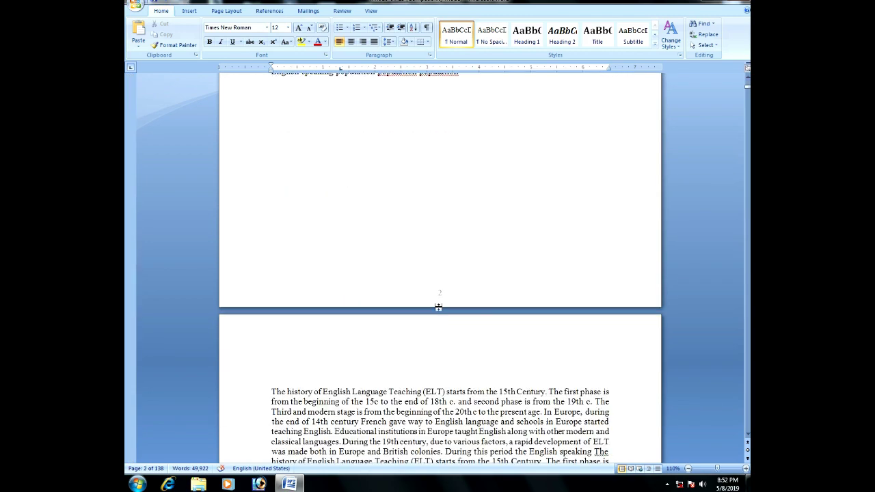
{"action": "left_click", "coordinate": [440, 298]}
{"action": "left_click", "coordinate": [441, 298]}
{"action": "scroll", "coordinate": [441, 299], "scroll_direction": "up", "scroll_amount": 5}
{"action": "scroll", "coordinate": [441, 299], "scroll_direction": "up", "scroll_amount": 10}
{"action": "scroll", "coordinate": [441, 298], "scroll_direction": "down", "scroll_amount": 20}
{"action": "scroll", "coordinate": [441, 293], "scroll_direction": "up", "scroll_amount": 3}
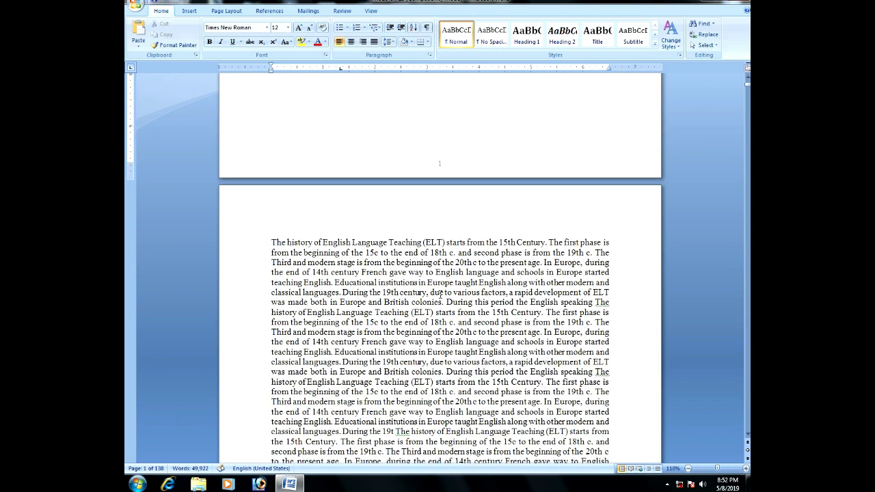
{"action": "scroll", "coordinate": [441, 294], "scroll_direction": "up", "scroll_amount": 4}
{"action": "scroll", "coordinate": [410, 232], "scroll_direction": "up", "scroll_amount": 8}
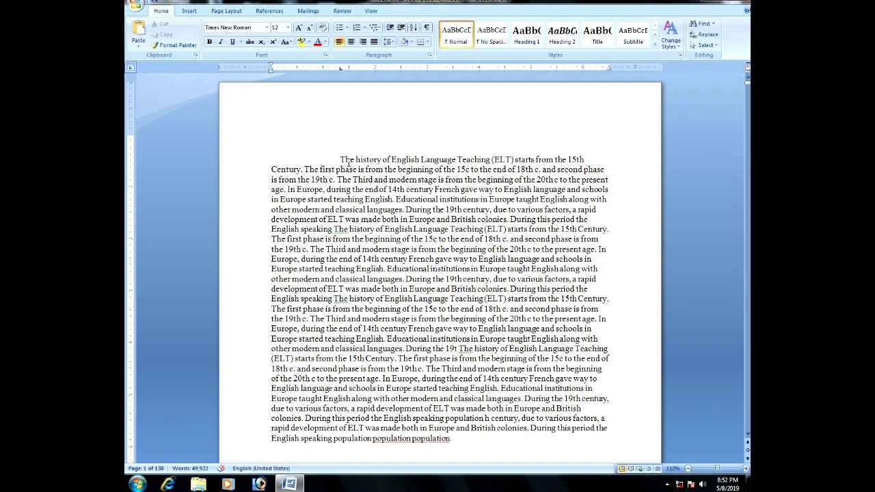
{"action": "left_click", "coordinate": [365, 179]}
{"action": "scroll", "coordinate": [410, 246], "scroll_direction": "down", "scroll_amount": 5}
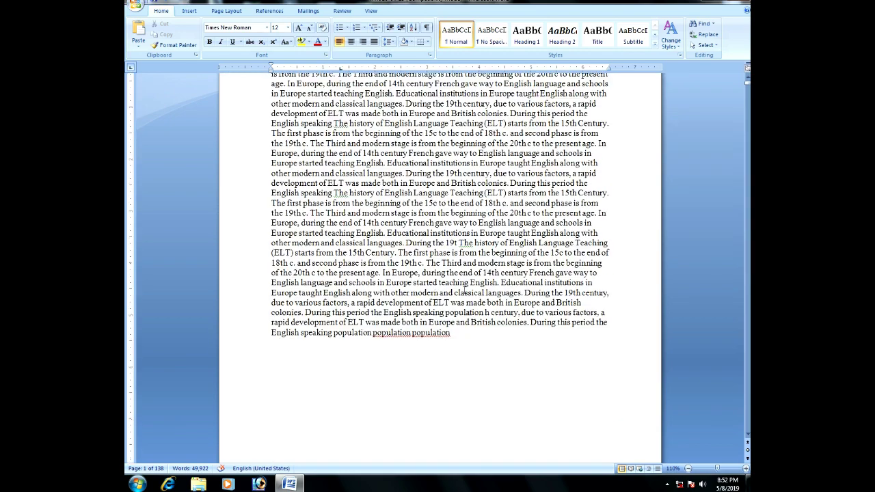
{"action": "scroll", "coordinate": [449, 307], "scroll_direction": "down", "scroll_amount": 6}
{"action": "scroll", "coordinate": [445, 311], "scroll_direction": "down", "scroll_amount": 5}
{"action": "scroll", "coordinate": [428, 286], "scroll_direction": "down", "scroll_amount": 5}
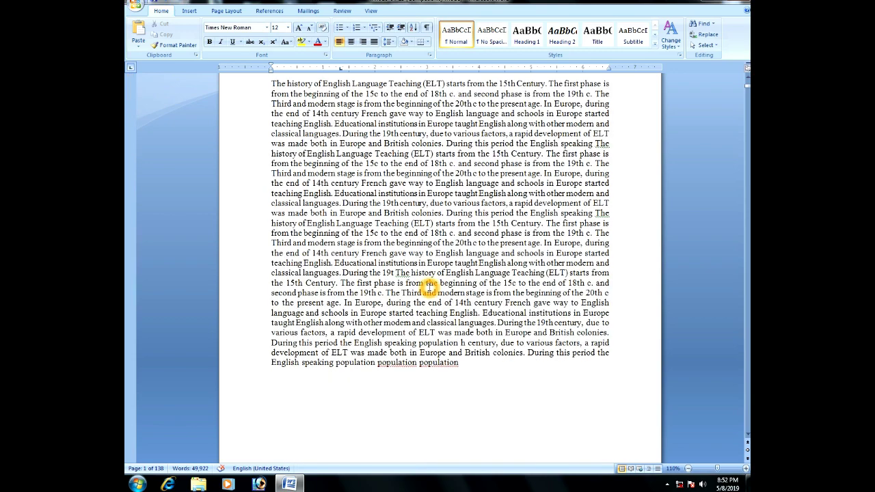
{"action": "scroll", "coordinate": [429, 287], "scroll_direction": "down", "scroll_amount": 5}
{"action": "left_click", "coordinate": [428, 287]}
{"action": "scroll", "coordinate": [441, 279], "scroll_direction": "down", "scroll_amount": 4}
{"action": "scroll", "coordinate": [443, 279], "scroll_direction": "down", "scroll_amount": 5}
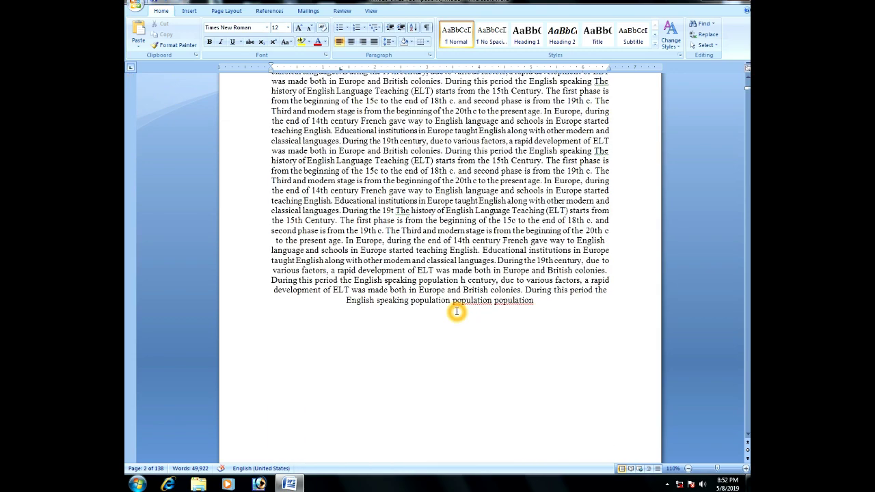
{"action": "scroll", "coordinate": [448, 301], "scroll_direction": "down", "scroll_amount": 5}
{"action": "scroll", "coordinate": [454, 326], "scroll_direction": "down", "scroll_amount": 3}
{"action": "left_click", "coordinate": [418, 290]}
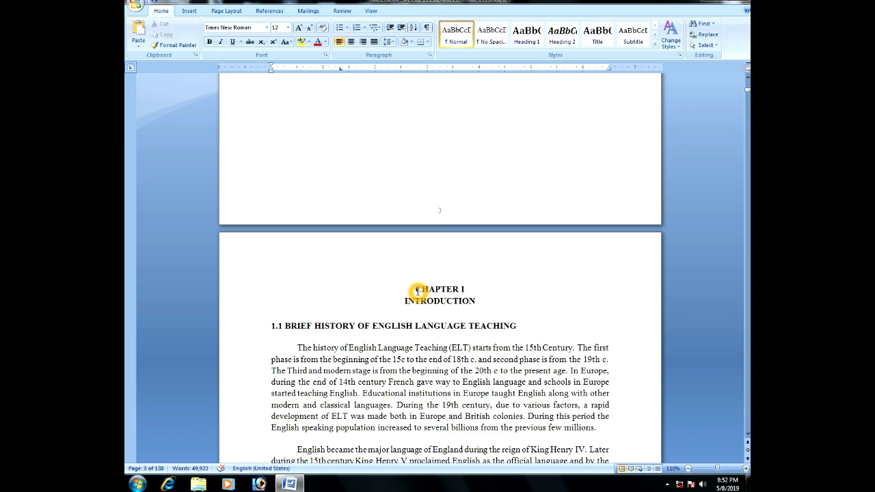
{"action": "scroll", "coordinate": [418, 291], "scroll_direction": "down", "scroll_amount": 1}
{"action": "scroll", "coordinate": [418, 288], "scroll_direction": "down", "scroll_amount": 2}
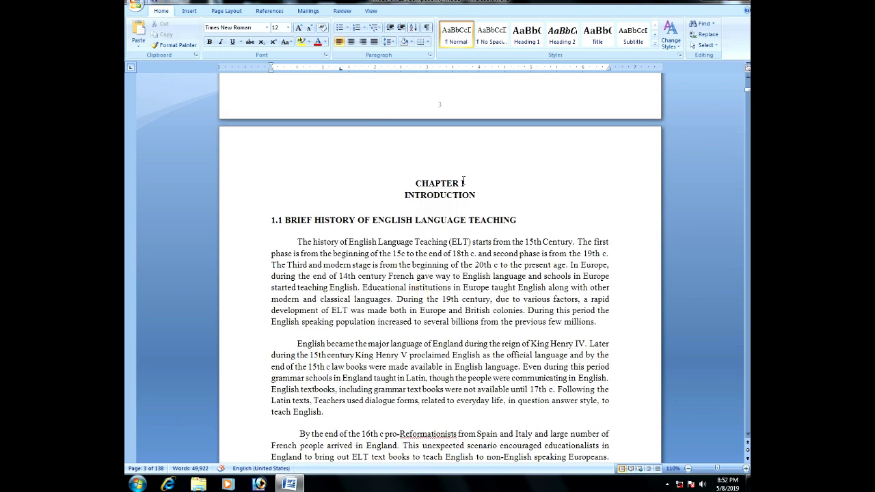
{"action": "left_click", "coordinate": [430, 186]}
{"action": "left_click", "coordinate": [428, 214]}
{"action": "scroll", "coordinate": [428, 215], "scroll_direction": "down", "scroll_amount": 1}
{"action": "scroll", "coordinate": [431, 260], "scroll_direction": "down", "scroll_amount": 7}
{"action": "scroll", "coordinate": [435, 307], "scroll_direction": "down", "scroll_amount": 2}
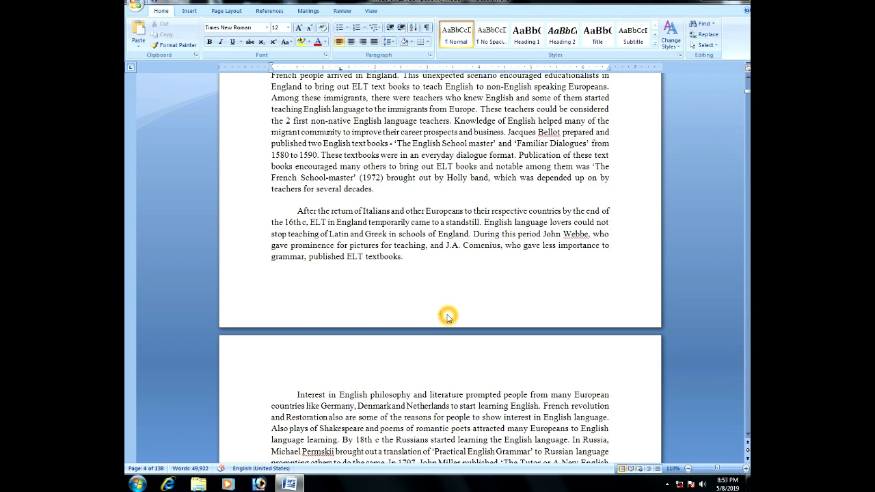
{"action": "scroll", "coordinate": [448, 316], "scroll_direction": "up", "scroll_amount": 10}
{"action": "scroll", "coordinate": [448, 315], "scroll_direction": "up", "scroll_amount": 2}
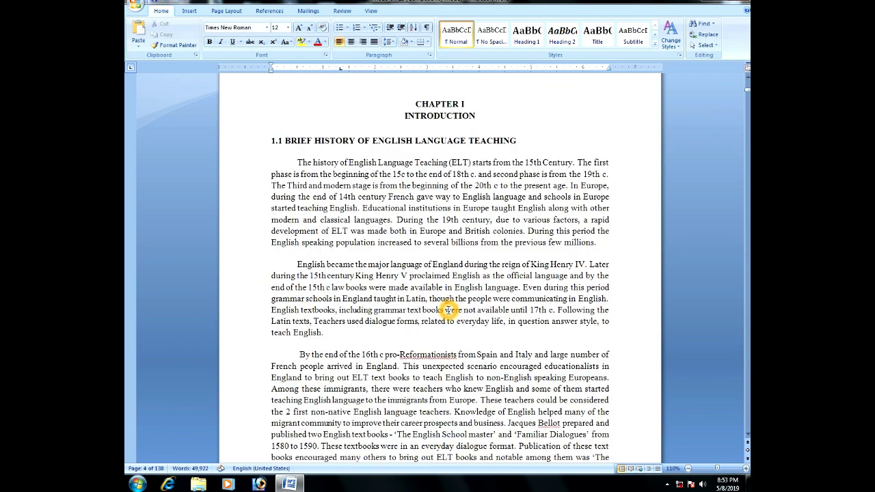
{"action": "scroll", "coordinate": [448, 313], "scroll_direction": "up", "scroll_amount": 7}
{"action": "scroll", "coordinate": [450, 311], "scroll_direction": "up", "scroll_amount": 4}
{"action": "scroll", "coordinate": [449, 310], "scroll_direction": "up", "scroll_amount": 15}
{"action": "scroll", "coordinate": [379, 108], "scroll_direction": "up", "scroll_amount": 4}
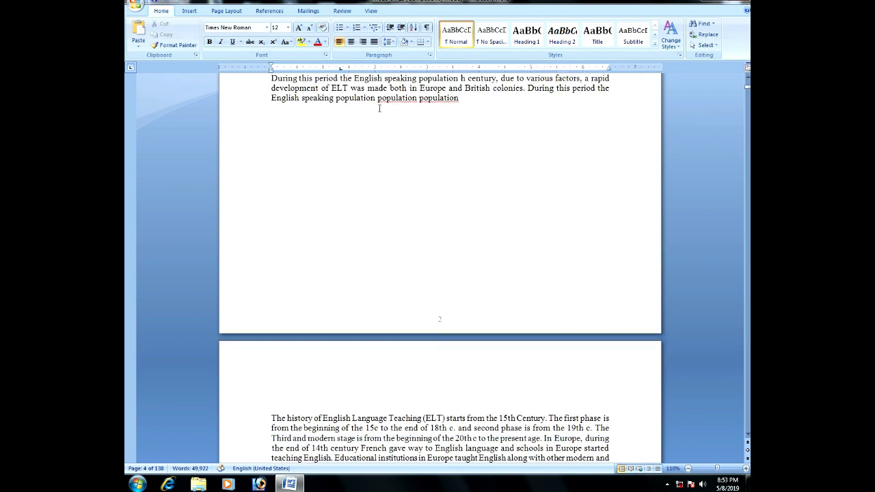
{"action": "scroll", "coordinate": [475, 209], "scroll_direction": "up", "scroll_amount": 12}
{"action": "scroll", "coordinate": [468, 218], "scroll_direction": "down", "scroll_amount": 1}
{"action": "scroll", "coordinate": [458, 233], "scroll_direction": "up", "scroll_amount": 10}
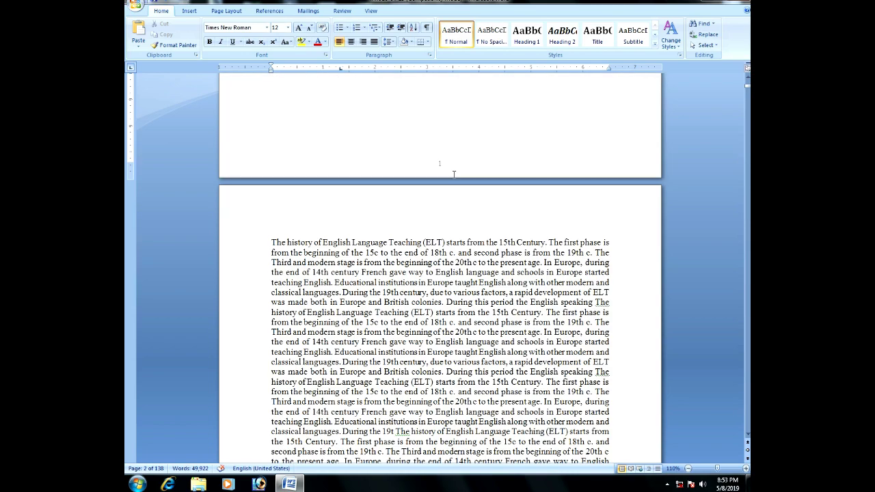
{"action": "scroll", "coordinate": [448, 246], "scroll_direction": "up", "scroll_amount": 5}
{"action": "left_click", "coordinate": [441, 321]}
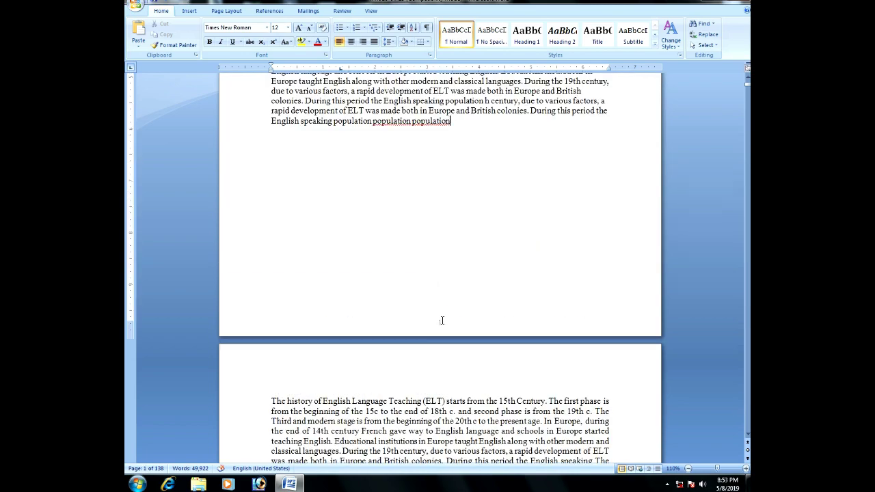
{"action": "scroll", "coordinate": [438, 319], "scroll_direction": "down", "scroll_amount": 9}
{"action": "left_click", "coordinate": [434, 326]}
{"action": "scroll", "coordinate": [432, 322], "scroll_direction": "down", "scroll_amount": 5}
{"action": "scroll", "coordinate": [432, 318], "scroll_direction": "down", "scroll_amount": 4}
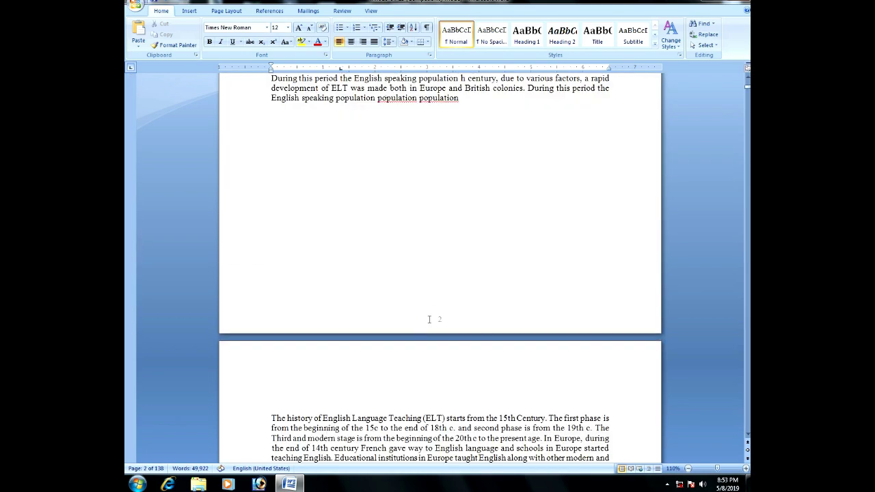
{"action": "scroll", "coordinate": [431, 319], "scroll_direction": "down", "scroll_amount": 10}
{"action": "scroll", "coordinate": [429, 319], "scroll_direction": "down", "scroll_amount": 3}
{"action": "scroll", "coordinate": [429, 319], "scroll_direction": "down", "scroll_amount": 4}
{"action": "scroll", "coordinate": [429, 320], "scroll_direction": "down", "scroll_amount": 4}
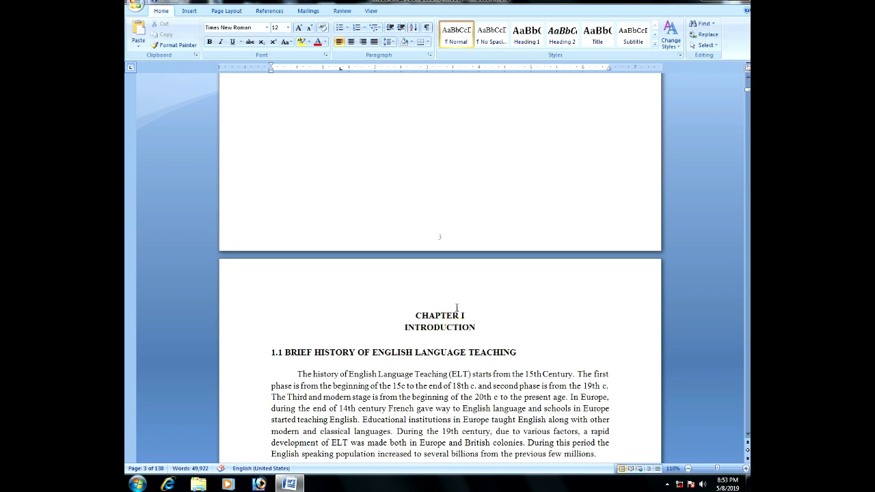
{"action": "left_click", "coordinate": [453, 306]}
{"action": "left_click", "coordinate": [434, 240]}
{"action": "left_click", "coordinate": [185, 12]}
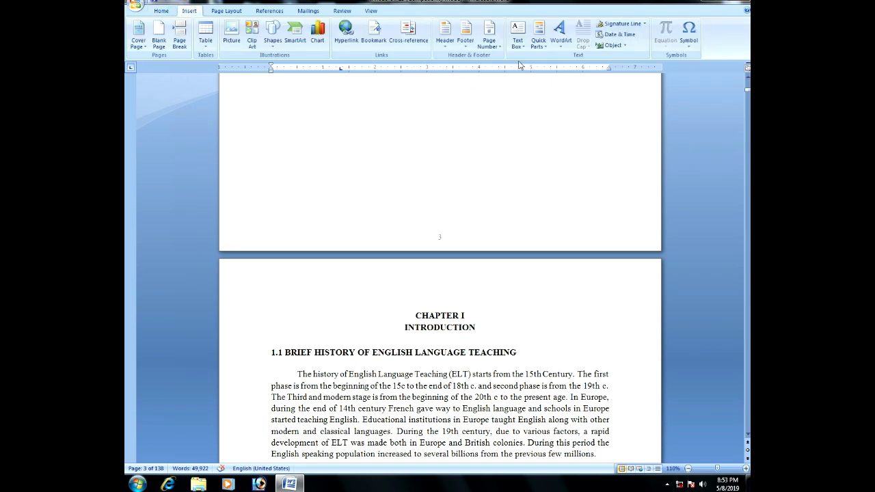
{"action": "left_click", "coordinate": [491, 41]}
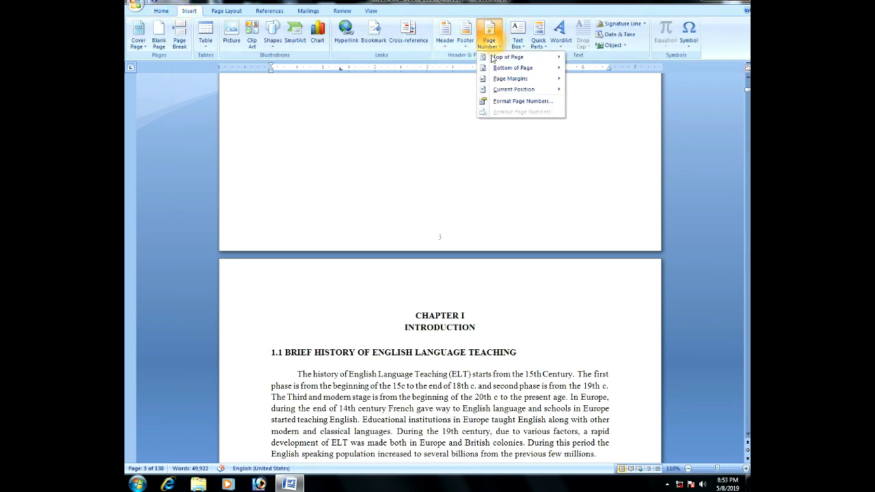
{"action": "left_click", "coordinate": [525, 152]}
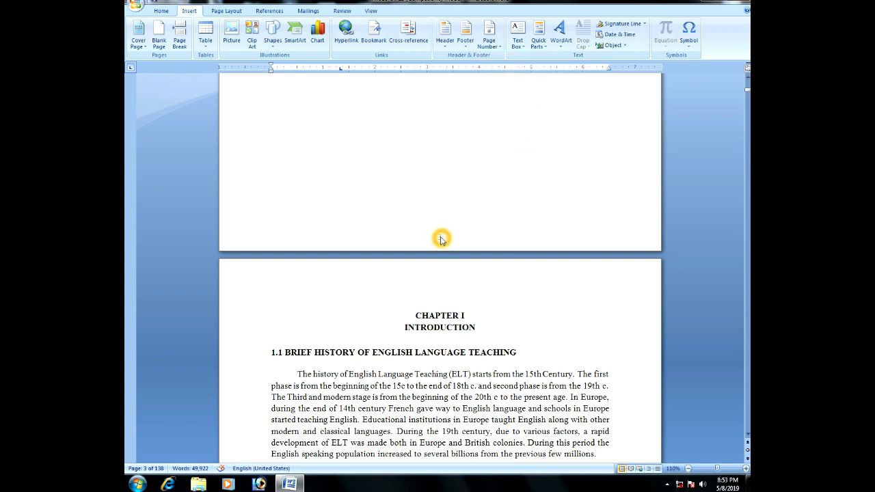
{"action": "double_click", "coordinate": [441, 237]}
{"action": "left_click", "coordinate": [500, 249]}
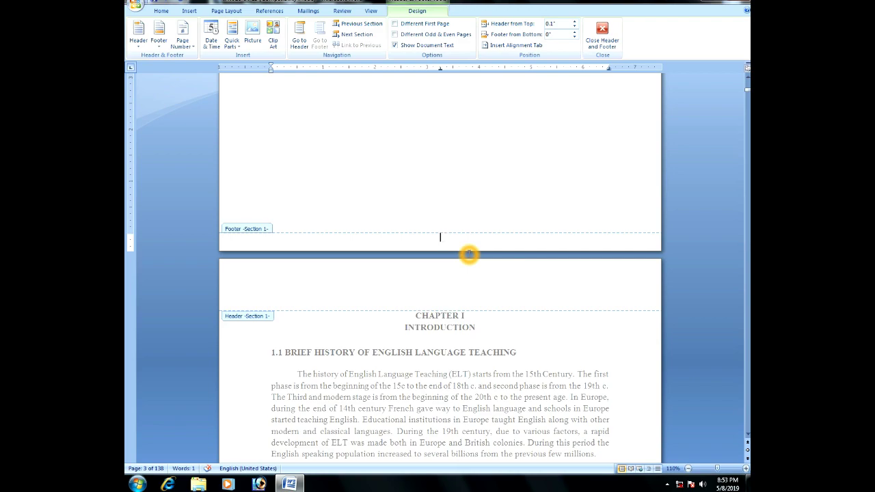
{"action": "double_click", "coordinate": [467, 209]}
{"action": "left_click", "coordinate": [483, 244]}
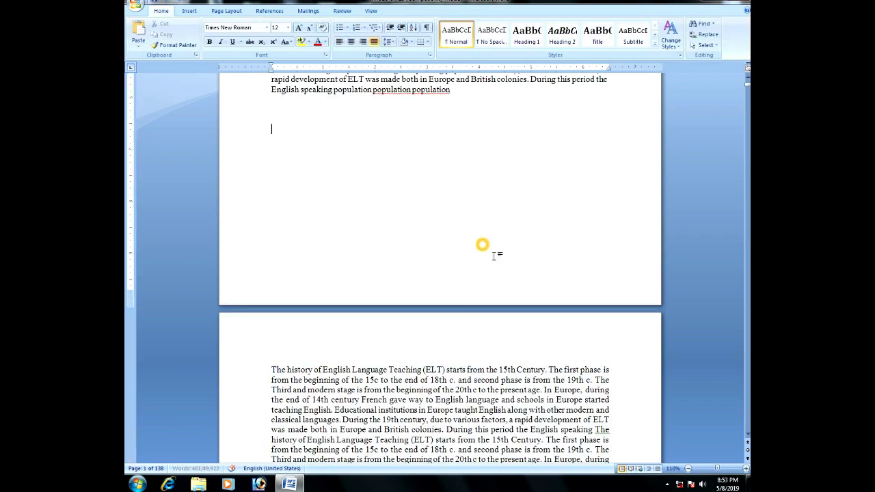
{"action": "scroll", "coordinate": [495, 256], "scroll_direction": "down", "scroll_amount": 3}
{"action": "scroll", "coordinate": [479, 274], "scroll_direction": "down", "scroll_amount": 5}
{"action": "scroll", "coordinate": [455, 303], "scroll_direction": "down", "scroll_amount": 2}
{"action": "scroll", "coordinate": [439, 312], "scroll_direction": "up", "scroll_amount": 9}
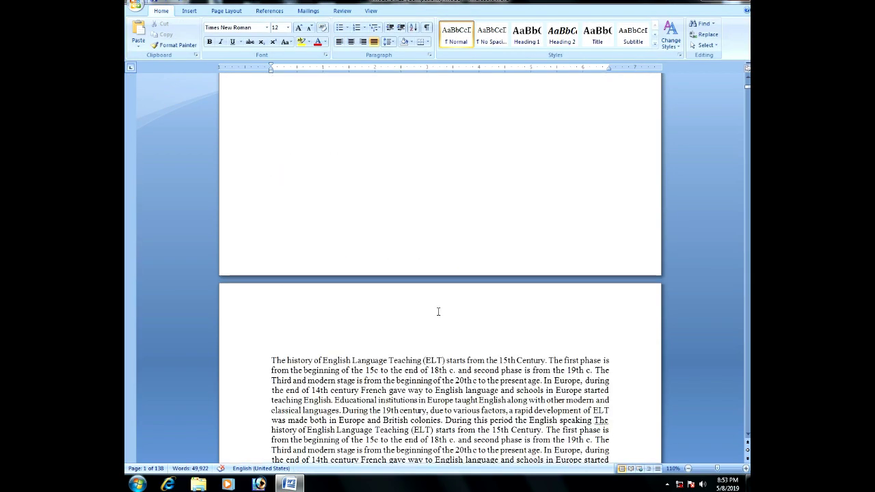
{"action": "scroll", "coordinate": [439, 312], "scroll_direction": "down", "scroll_amount": 3}
{"action": "scroll", "coordinate": [438, 311], "scroll_direction": "down", "scroll_amount": 6}
{"action": "scroll", "coordinate": [437, 309], "scroll_direction": "down", "scroll_amount": 4}
{"action": "scroll", "coordinate": [434, 306], "scroll_direction": "down", "scroll_amount": 2}
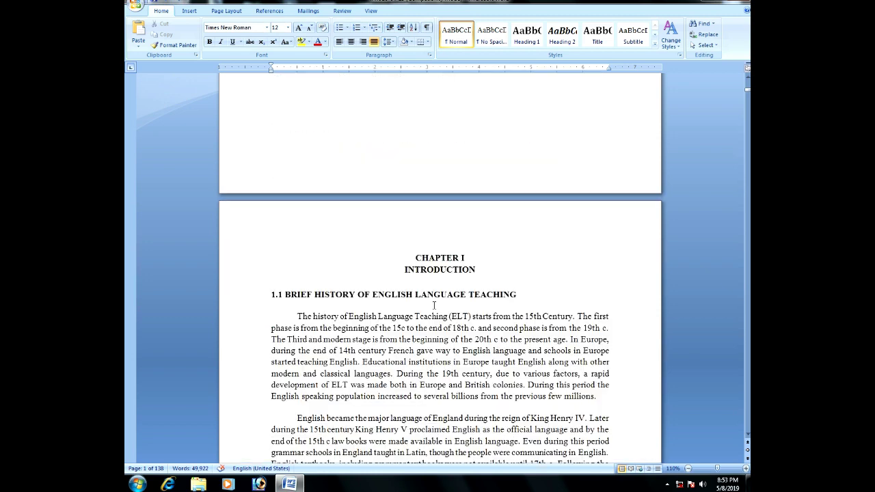
{"action": "scroll", "coordinate": [434, 305], "scroll_direction": "down", "scroll_amount": 1}
Place the insertion point directly before the CHAPTER I heading
{"action": "left_click", "coordinate": [415, 231]}
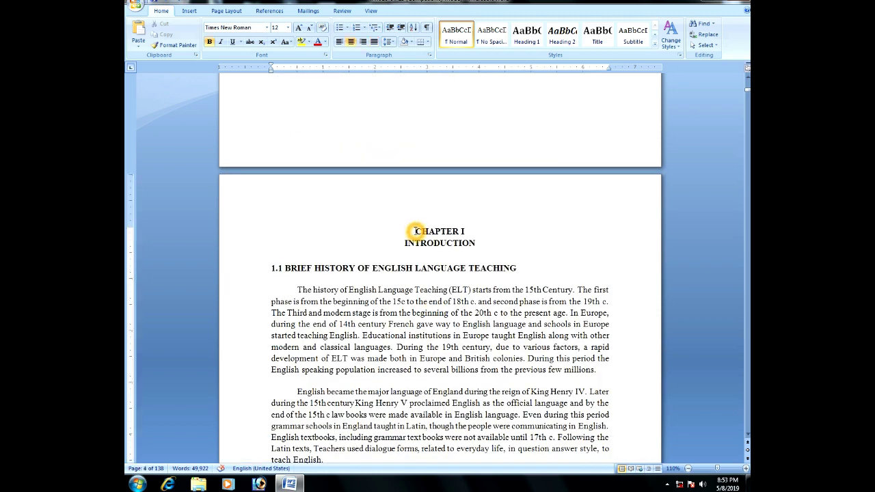
{"action": "left_click", "coordinate": [464, 120]}
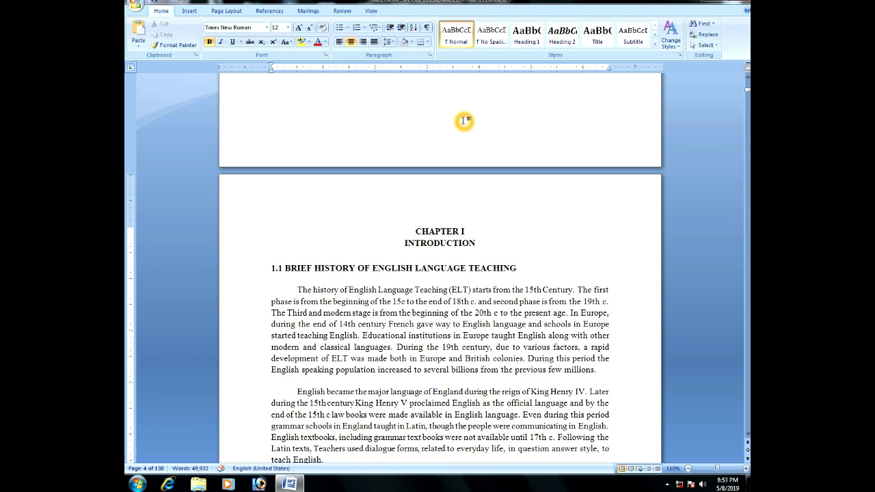
{"action": "left_click", "coordinate": [418, 239]}
{"action": "left_click", "coordinate": [417, 236]}
{"action": "left_click", "coordinate": [422, 240]}
{"action": "left_click", "coordinate": [414, 233]}
{"action": "left_click", "coordinate": [423, 239]}
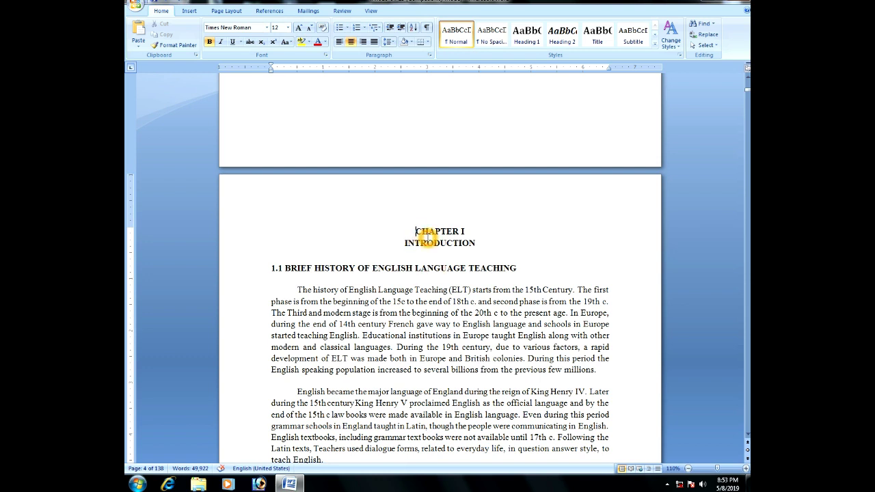
Insert a Next Page section break before CHAPTER I, making the document 139 pages
{"action": "left_click", "coordinate": [225, 11]}
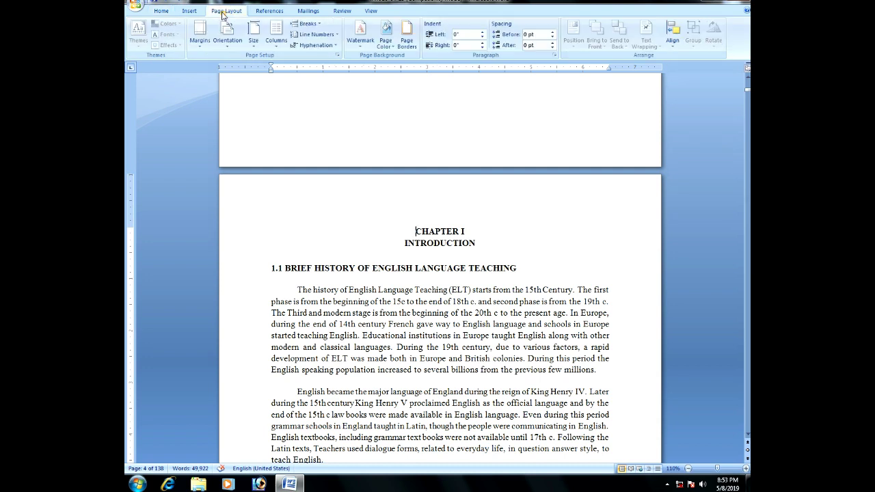
{"action": "left_click", "coordinate": [315, 25]}
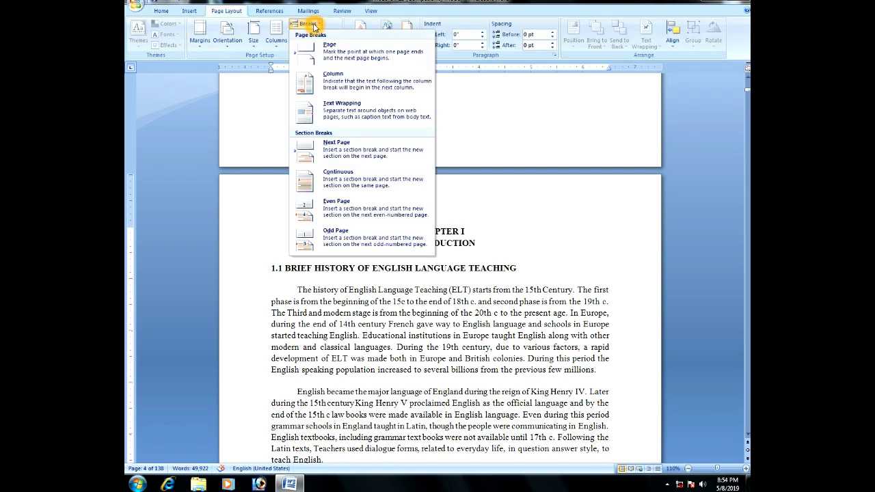
{"action": "left_click", "coordinate": [354, 154]}
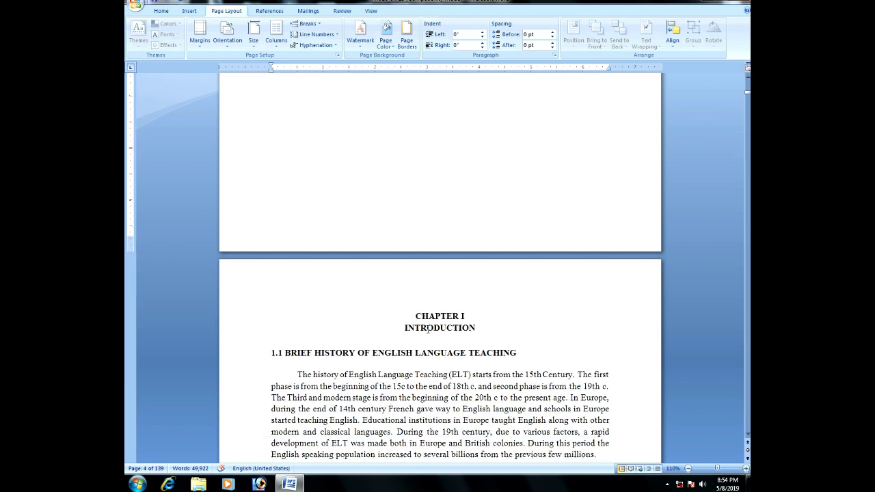
{"action": "left_click", "coordinate": [428, 329]}
{"action": "left_click", "coordinate": [415, 320]}
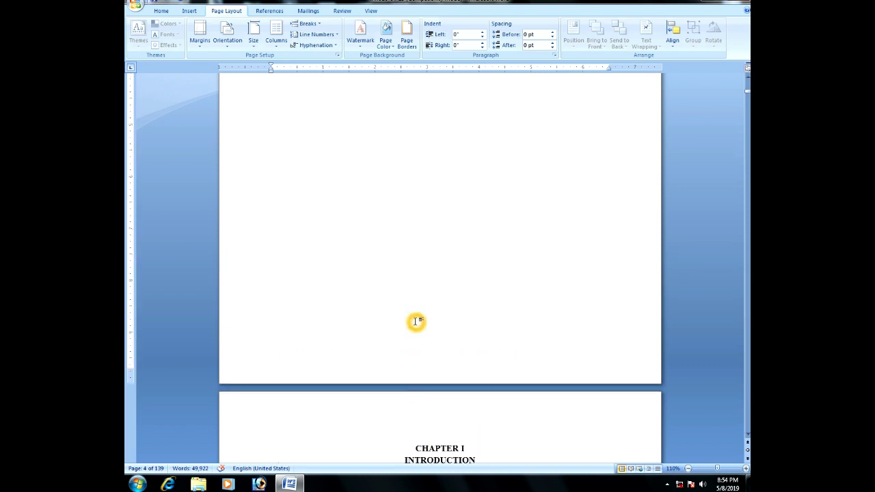
{"action": "left_click", "coordinate": [416, 320]}
{"action": "left_click", "coordinate": [408, 265]}
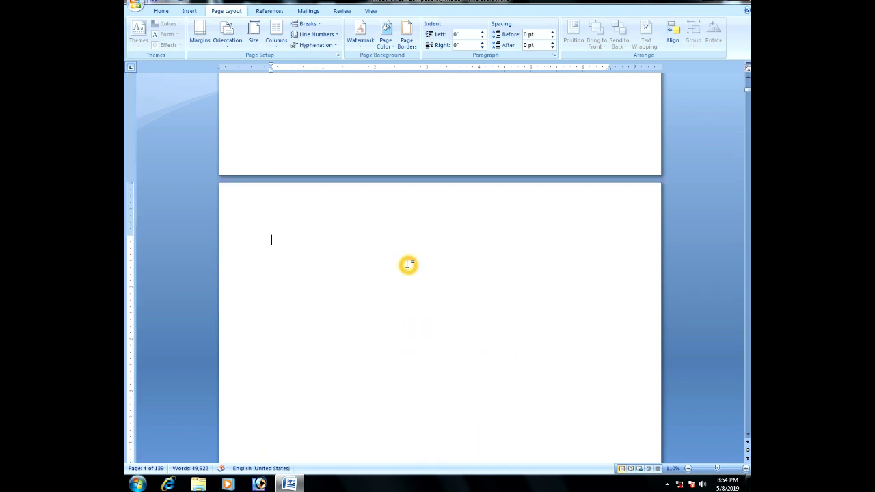
{"action": "left_click", "coordinate": [324, 178]}
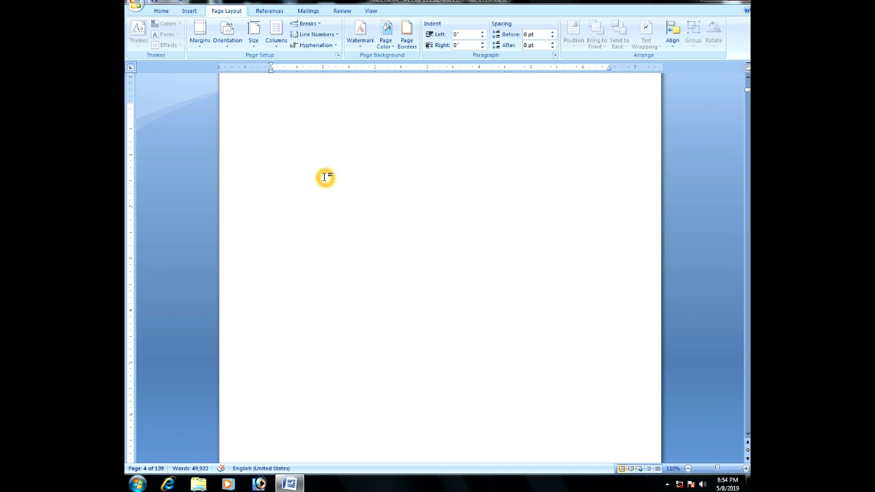
{"action": "scroll", "coordinate": [383, 239], "scroll_direction": "down", "scroll_amount": 3}
{"action": "scroll", "coordinate": [427, 285], "scroll_direction": "down", "scroll_amount": 5}
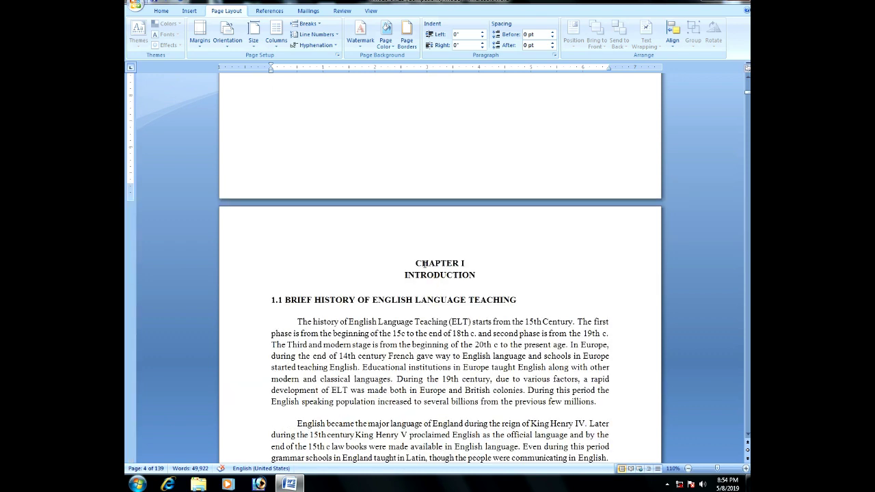
With the cursor at the start of CHAPTER I, show the Bottom of Page number styles
{"action": "left_click", "coordinate": [415, 266]}
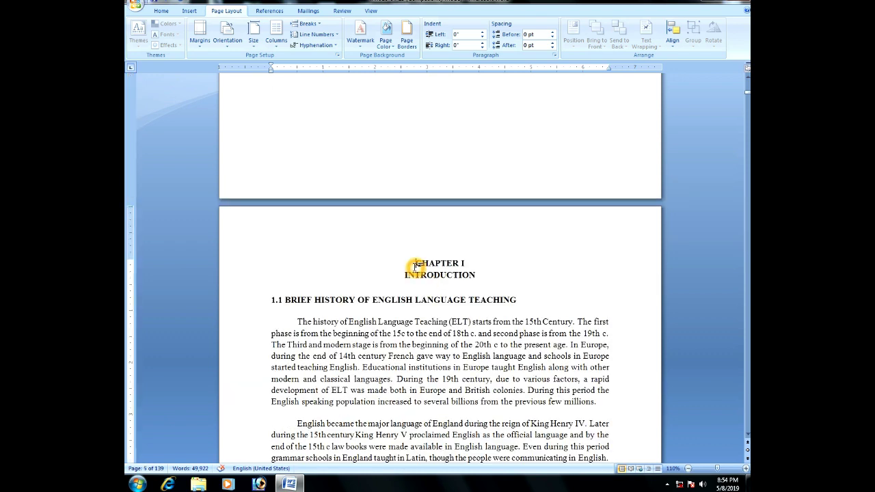
{"action": "left_click", "coordinate": [417, 267]}
{"action": "left_click", "coordinate": [196, 10]}
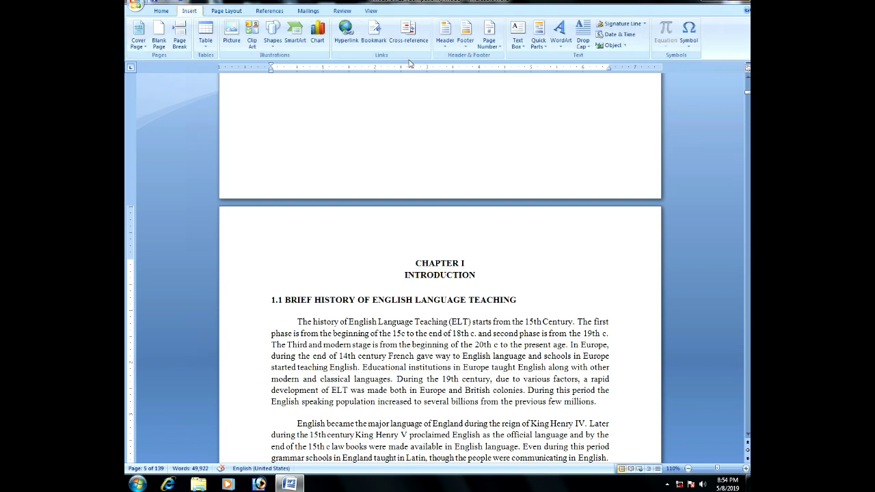
{"action": "left_click", "coordinate": [488, 43]}
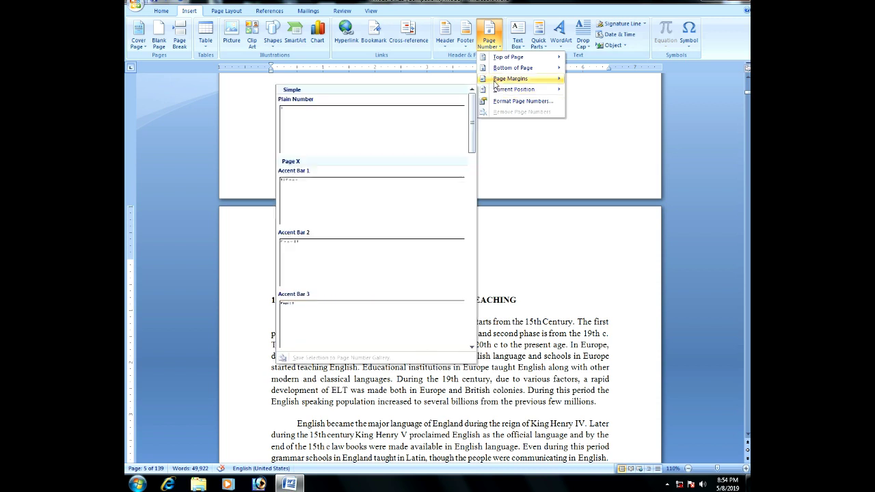
{"action": "left_click", "coordinate": [500, 72]}
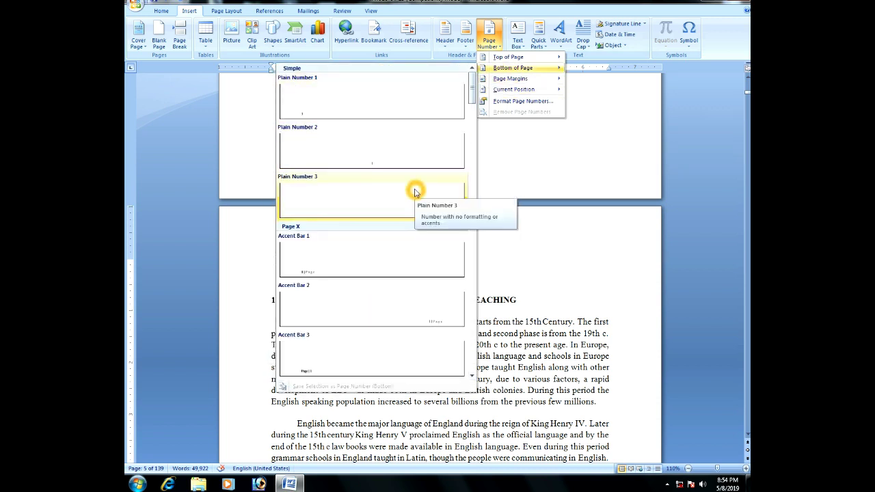
Add a centred bottom page number, showing 4 before CHAPTER I and 1 on CHAPTER I
{"action": "left_click", "coordinate": [403, 154]}
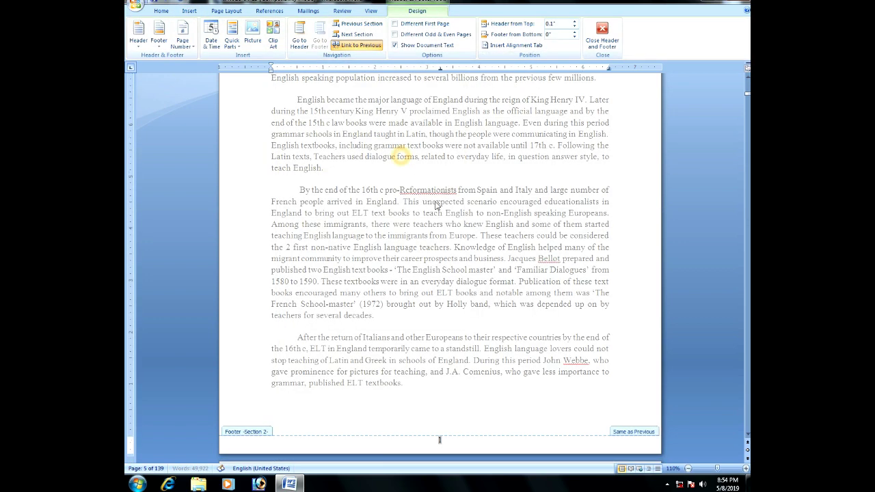
{"action": "scroll", "coordinate": [471, 240], "scroll_direction": "up", "scroll_amount": 3}
{"action": "scroll", "coordinate": [473, 243], "scroll_direction": "up", "scroll_amount": 2}
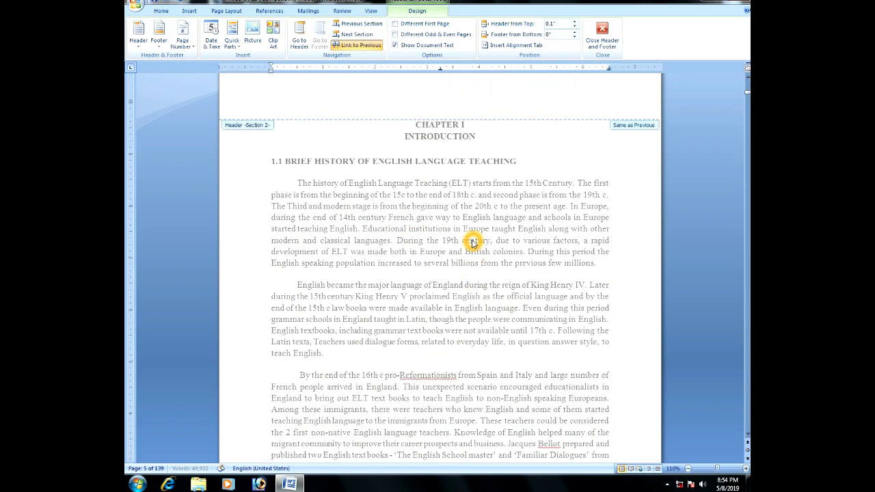
{"action": "scroll", "coordinate": [473, 243], "scroll_direction": "up", "scroll_amount": 2}
{"action": "scroll", "coordinate": [473, 243], "scroll_direction": "up", "scroll_amount": 3}
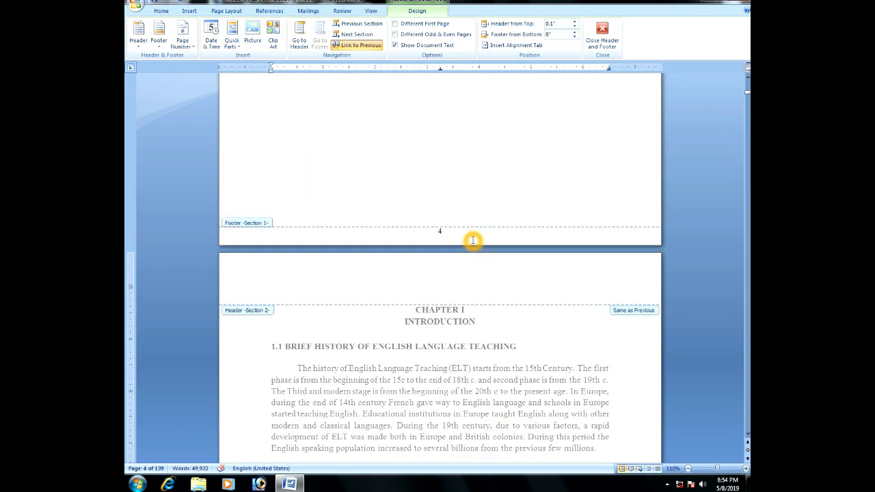
{"action": "scroll", "coordinate": [472, 243], "scroll_direction": "down", "scroll_amount": 4}
{"action": "scroll", "coordinate": [471, 242], "scroll_direction": "down", "scroll_amount": 7}
{"action": "scroll", "coordinate": [472, 243], "scroll_direction": "down", "scroll_amount": 1}
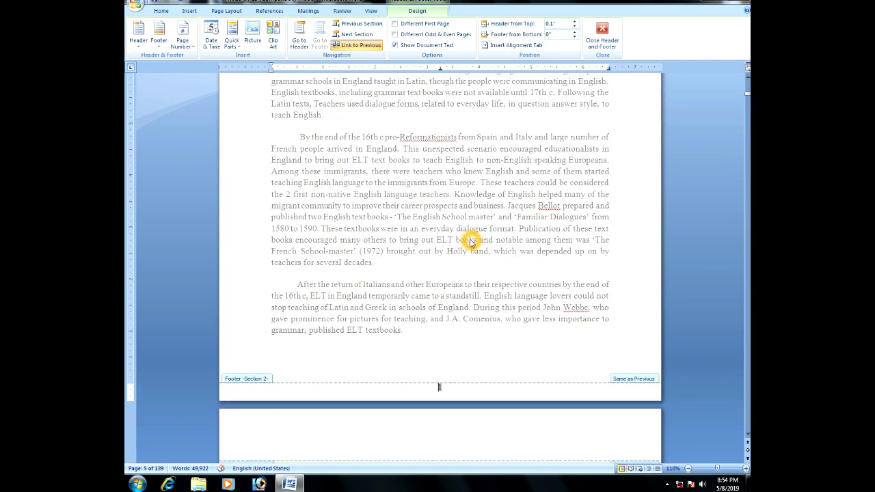
{"action": "scroll", "coordinate": [472, 240], "scroll_direction": "down", "scroll_amount": 2}
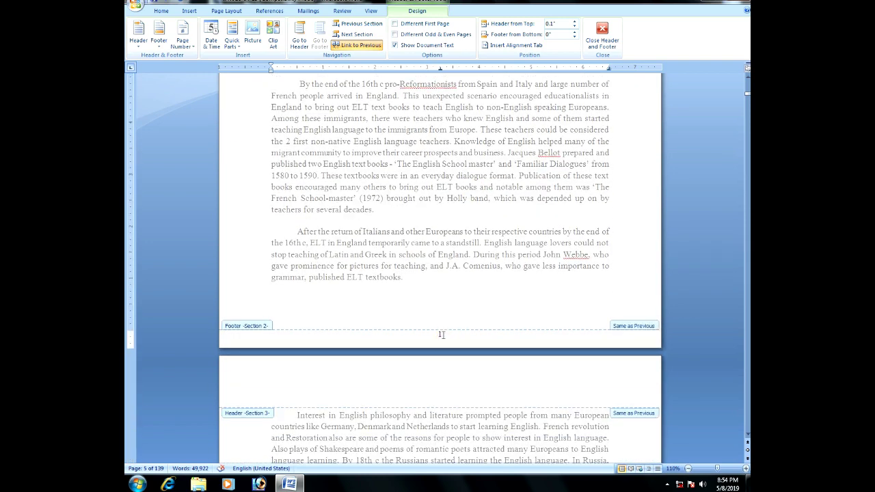
Open the Section 2 footer and select its page number
{"action": "double_click", "coordinate": [442, 335]}
{"action": "scroll", "coordinate": [481, 289], "scroll_direction": "up", "scroll_amount": 7}
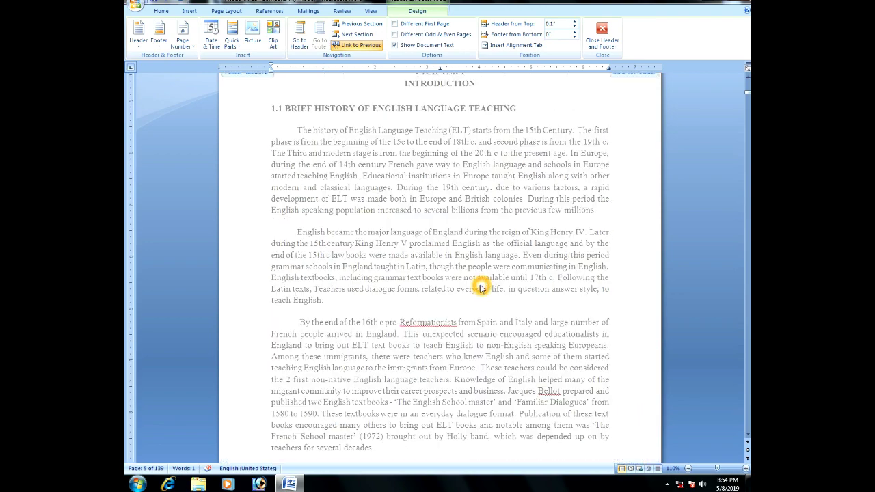
{"action": "scroll", "coordinate": [437, 156], "scroll_direction": "up", "scroll_amount": 1}
{"action": "scroll", "coordinate": [451, 294], "scroll_direction": "down", "scroll_amount": 4}
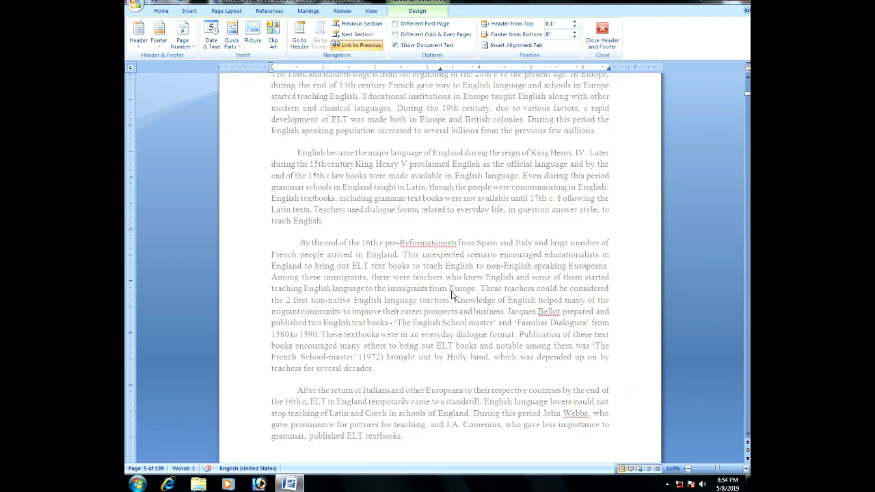
{"action": "scroll", "coordinate": [451, 295], "scroll_direction": "down", "scroll_amount": 7}
{"action": "scroll", "coordinate": [445, 311], "scroll_direction": "up", "scroll_amount": 4}
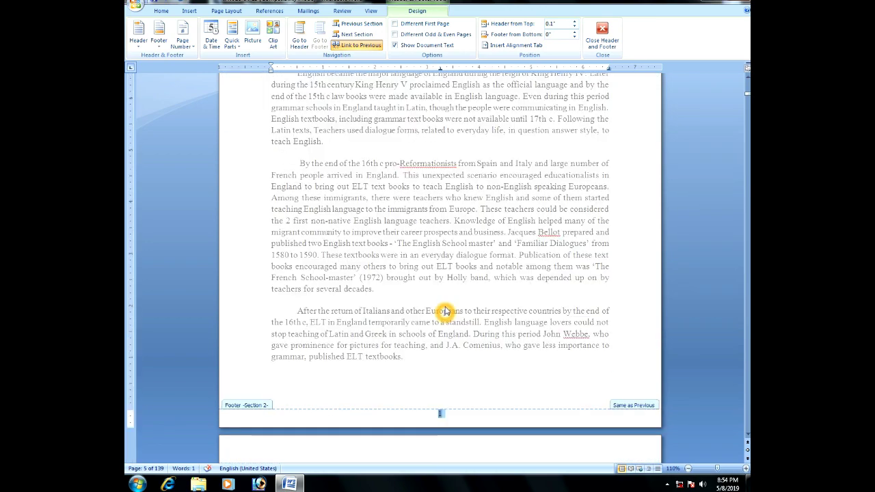
{"action": "scroll", "coordinate": [445, 311], "scroll_direction": "up", "scroll_amount": 5}
{"action": "scroll", "coordinate": [438, 273], "scroll_direction": "up", "scroll_amount": 5}
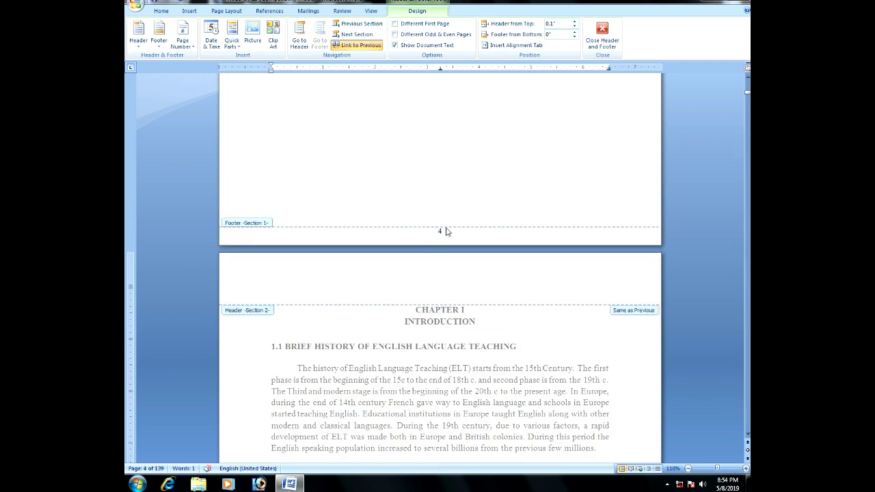
{"action": "scroll", "coordinate": [457, 273], "scroll_direction": "down", "scroll_amount": 3}
{"action": "scroll", "coordinate": [450, 380], "scroll_direction": "down", "scroll_amount": 9}
{"action": "scroll", "coordinate": [449, 379], "scroll_direction": "down", "scroll_amount": 3}
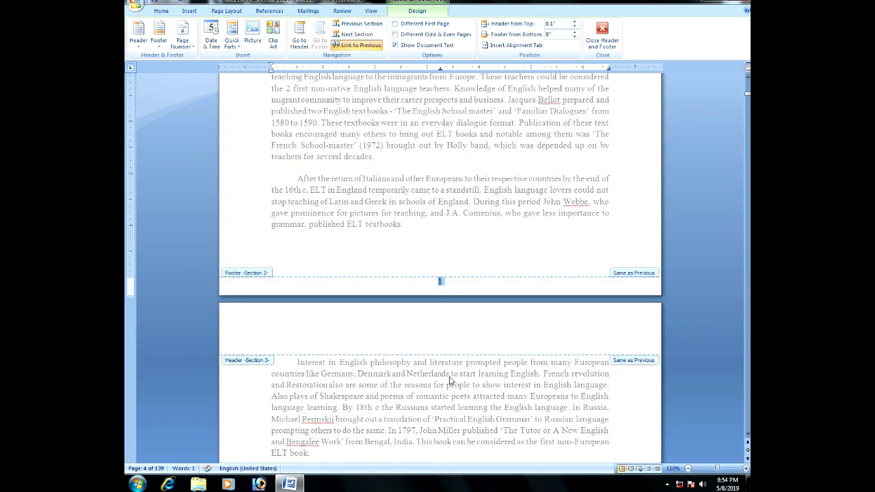
{"action": "scroll", "coordinate": [449, 380], "scroll_direction": "down", "scroll_amount": 5}
{"action": "scroll", "coordinate": [450, 380], "scroll_direction": "up", "scroll_amount": 3}
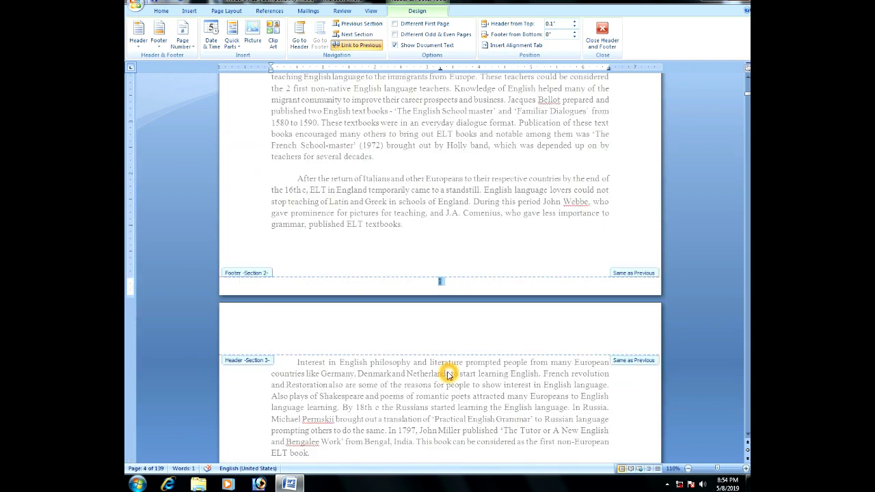
{"action": "left_click", "coordinate": [442, 283]}
{"action": "left_click", "coordinate": [441, 281]}
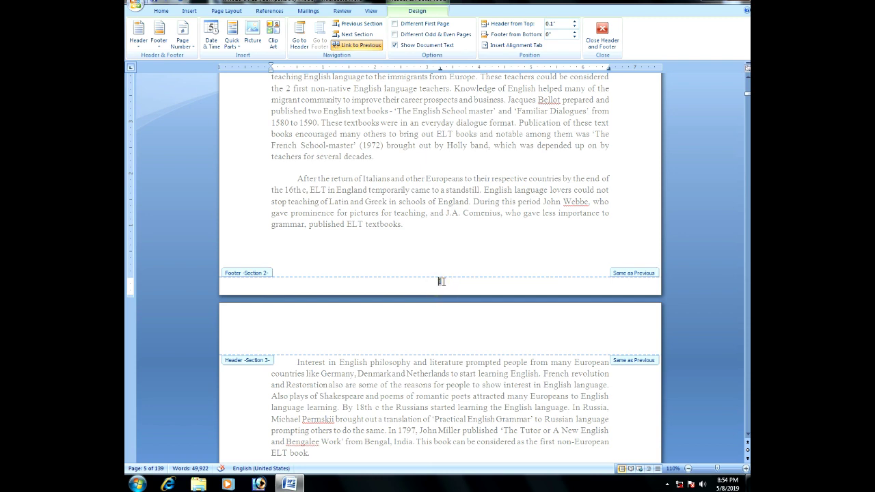
{"action": "double_click", "coordinate": [441, 281]}
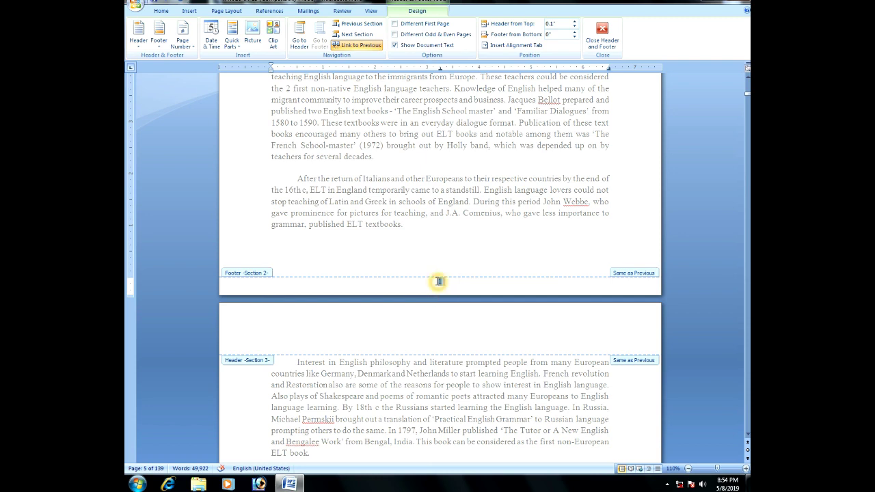
Turn off Link to Previous for the Chapter I section footer
{"action": "left_click", "coordinate": [361, 48]}
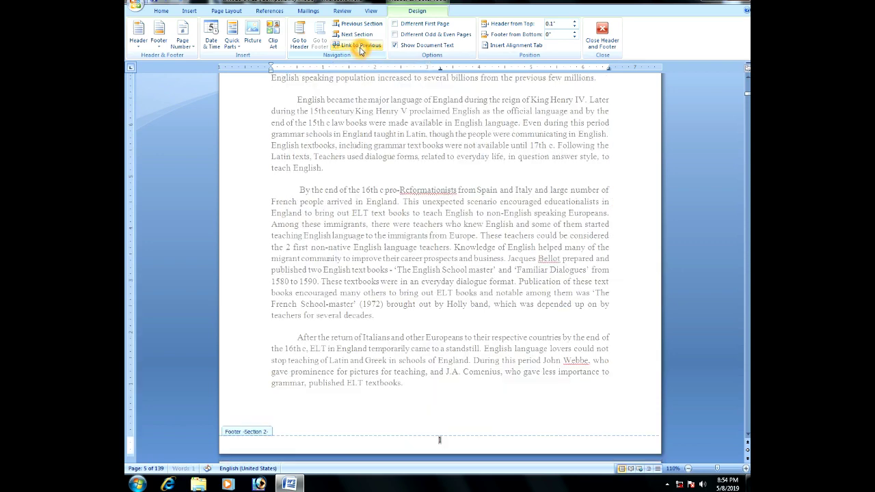
{"action": "scroll", "coordinate": [519, 282], "scroll_direction": "down", "scroll_amount": 1}
{"action": "left_click", "coordinate": [517, 274]}
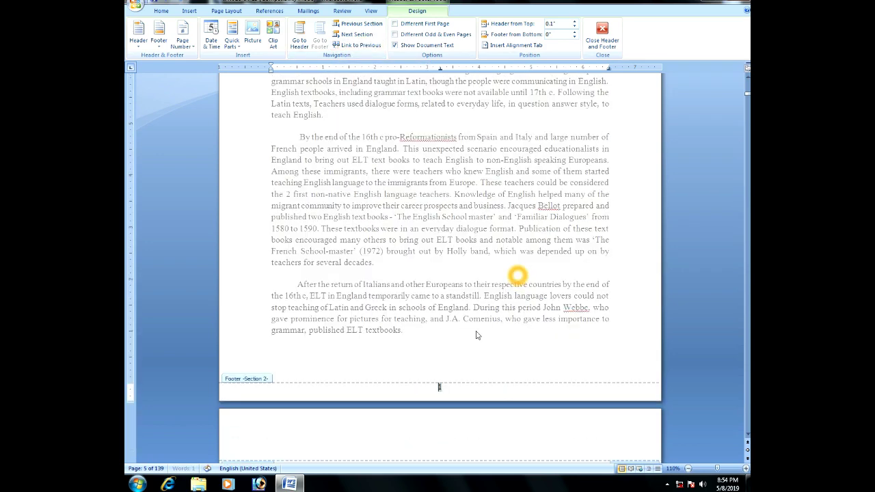
{"action": "left_click", "coordinate": [447, 389]}
Set the Chapter I section's page numbering to start at 1 in 1, 2, 3 format
{"action": "double_click", "coordinate": [446, 389]}
{"action": "left_click", "coordinate": [182, 43]}
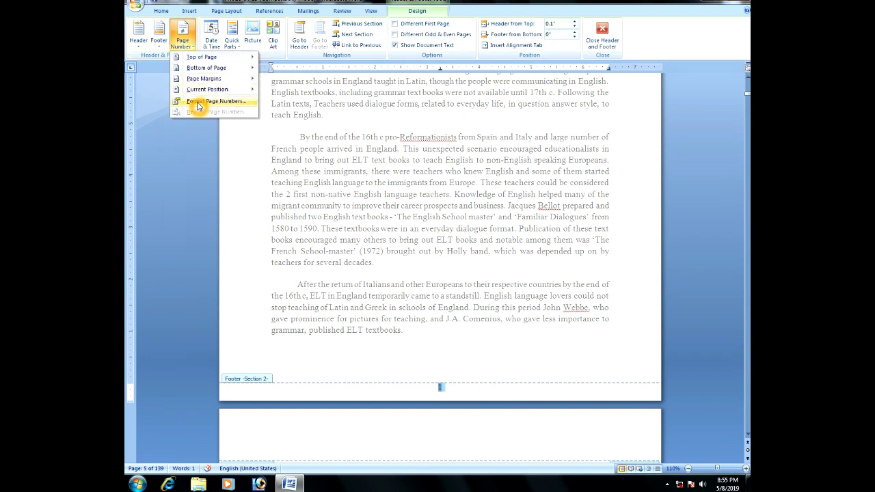
{"action": "left_click", "coordinate": [199, 101]}
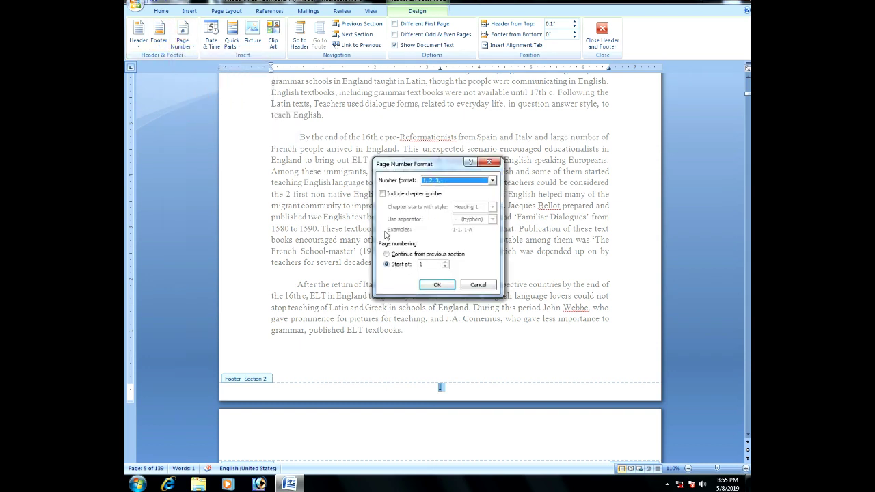
{"action": "left_click", "coordinate": [434, 282]}
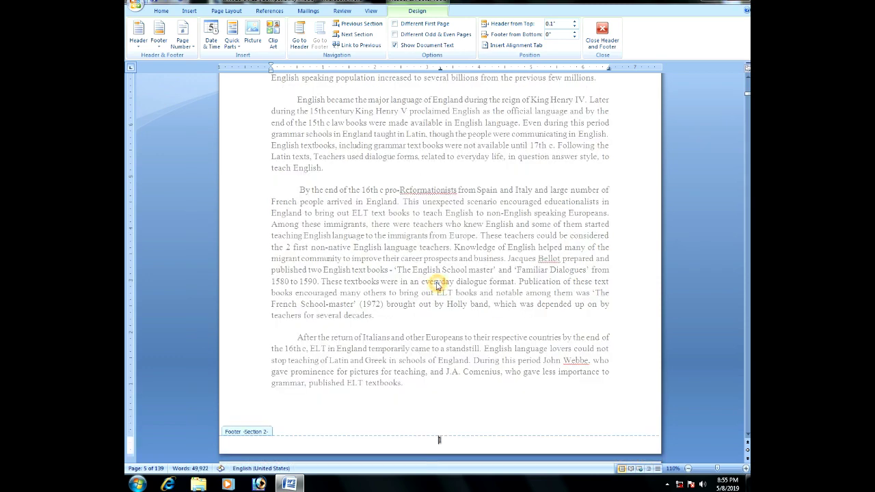
Delete page number 4 from the front-page footer before CHAPTER I and close the footer
{"action": "double_click", "coordinate": [427, 261]}
{"action": "scroll", "coordinate": [426, 260], "scroll_direction": "up", "scroll_amount": 3}
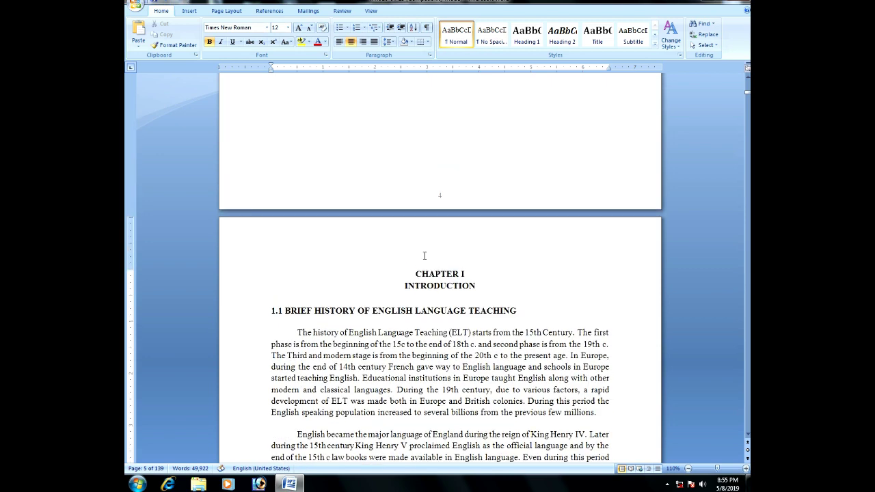
{"action": "scroll", "coordinate": [438, 301], "scroll_direction": "up", "scroll_amount": 3}
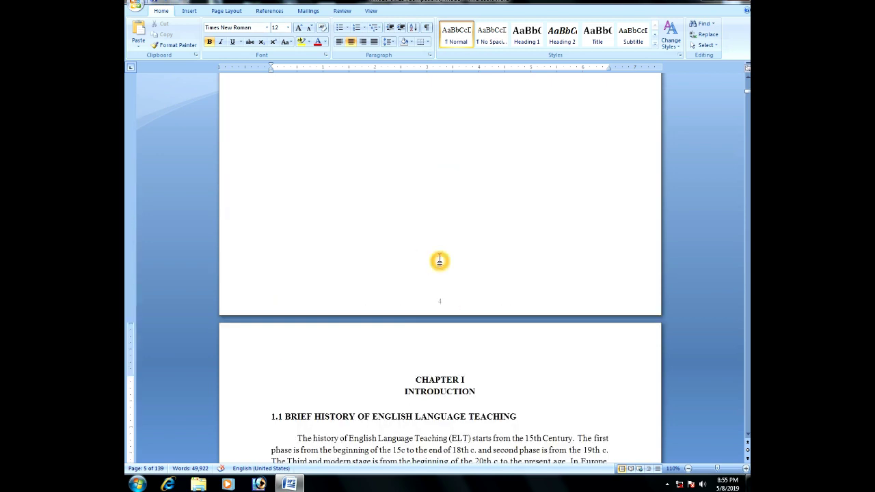
{"action": "double_click", "coordinate": [443, 302]}
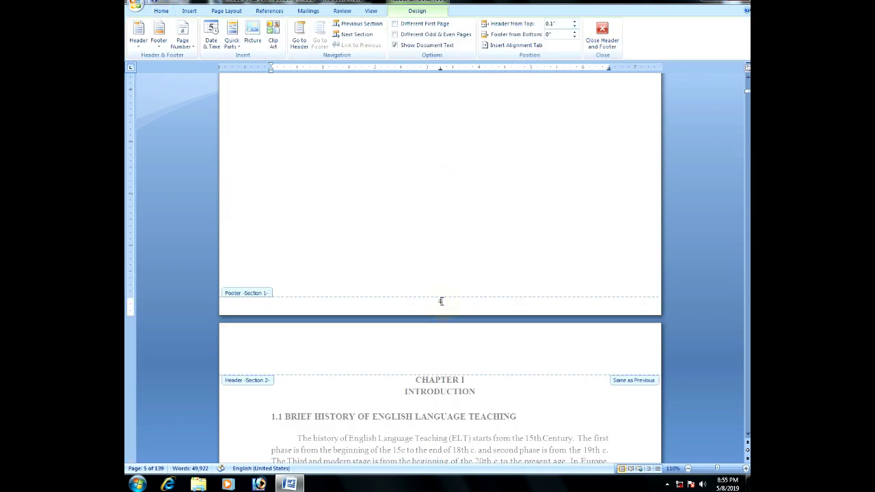
{"action": "double_click", "coordinate": [440, 302]}
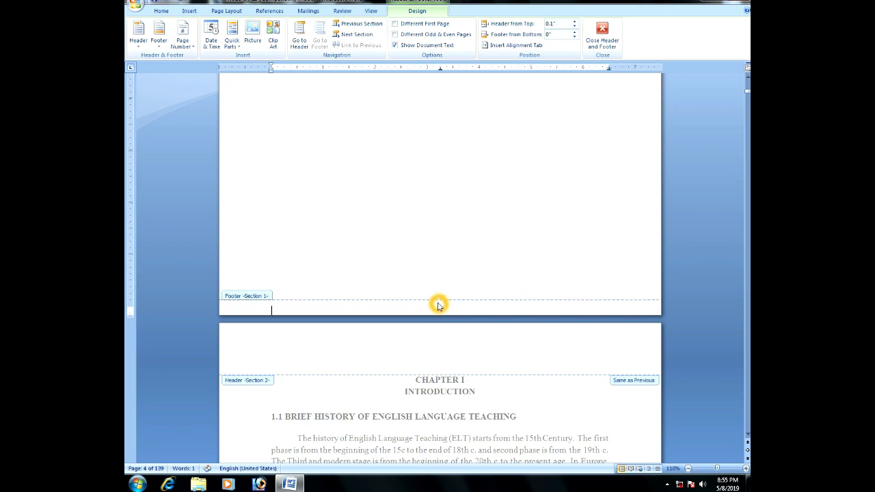
{"action": "double_click", "coordinate": [421, 207]}
Scroll through the following pages to check the footer page numbers
{"action": "scroll", "coordinate": [421, 208], "scroll_direction": "down", "scroll_amount": 5}
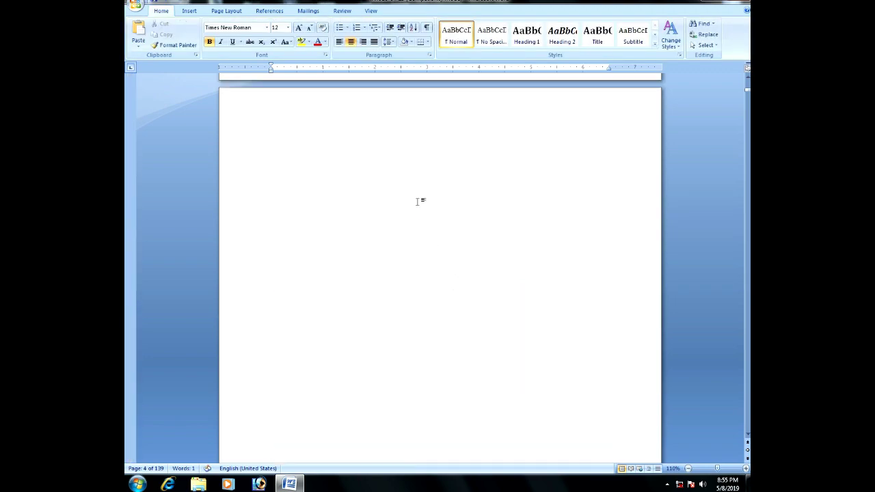
{"action": "scroll", "coordinate": [422, 208], "scroll_direction": "down", "scroll_amount": 5}
{"action": "scroll", "coordinate": [422, 208], "scroll_direction": "down", "scroll_amount": 5}
{"action": "scroll", "coordinate": [415, 203], "scroll_direction": "down", "scroll_amount": 5}
{"action": "scroll", "coordinate": [415, 202], "scroll_direction": "down", "scroll_amount": 5}
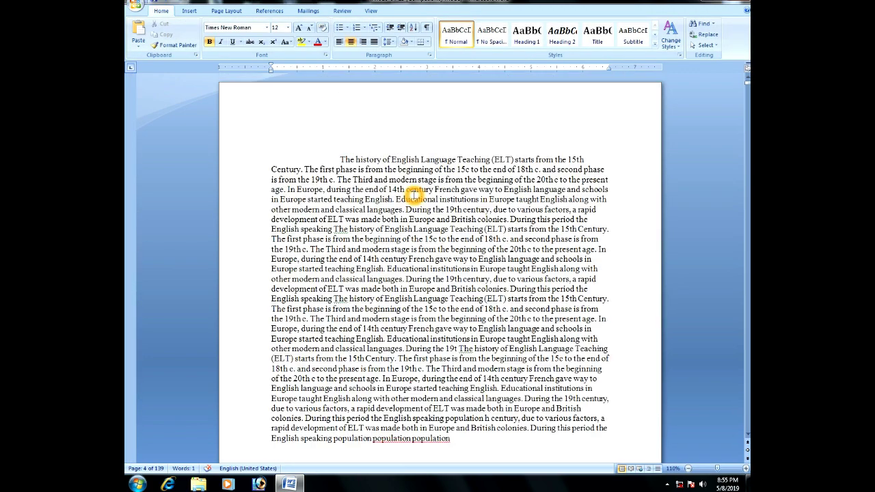
{"action": "scroll", "coordinate": [425, 255], "scroll_direction": "down", "scroll_amount": 5}
{"action": "scroll", "coordinate": [425, 255], "scroll_direction": "down", "scroll_amount": 3}
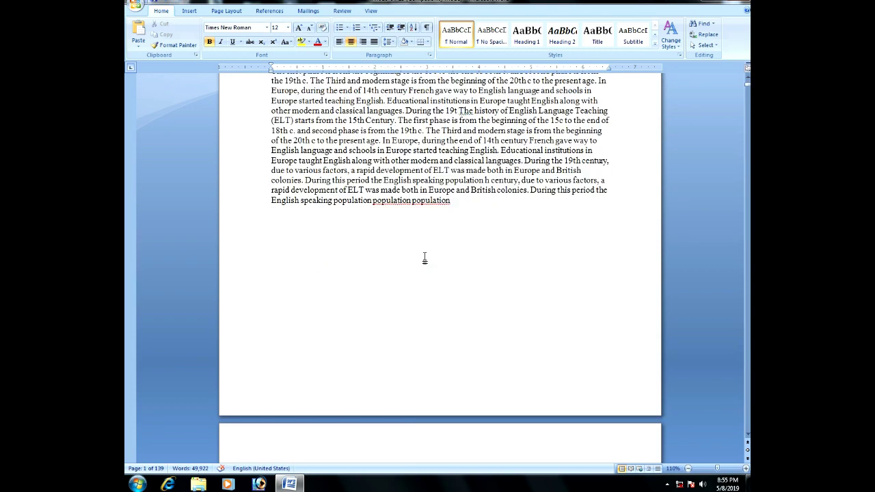
{"action": "scroll", "coordinate": [425, 255], "scroll_direction": "down", "scroll_amount": 3}
{"action": "left_click", "coordinate": [425, 251]}
{"action": "scroll", "coordinate": [428, 253], "scroll_direction": "down", "scroll_amount": 3}
{"action": "scroll", "coordinate": [425, 253], "scroll_direction": "down", "scroll_amount": 7}
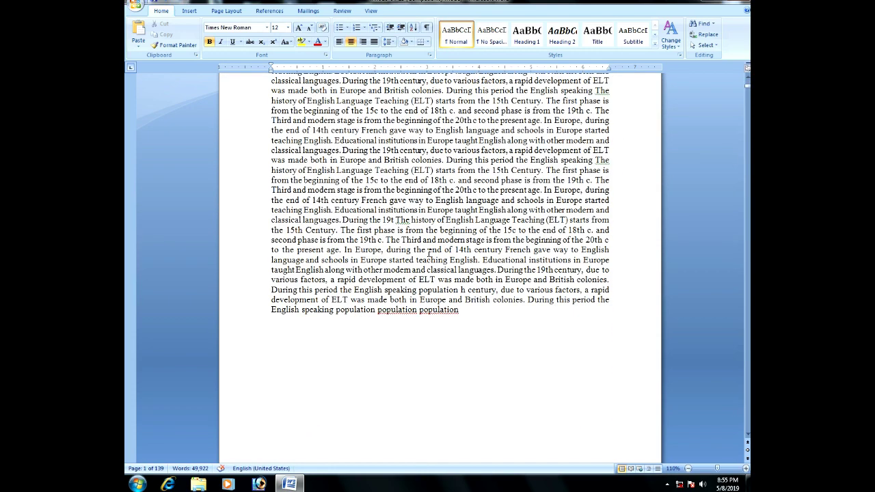
{"action": "scroll", "coordinate": [426, 264], "scroll_direction": "down", "scroll_amount": 5}
{"action": "scroll", "coordinate": [445, 283], "scroll_direction": "down", "scroll_amount": 5}
{"action": "scroll", "coordinate": [446, 286], "scroll_direction": "down", "scroll_amount": 8}
{"action": "scroll", "coordinate": [446, 286], "scroll_direction": "down", "scroll_amount": 5}
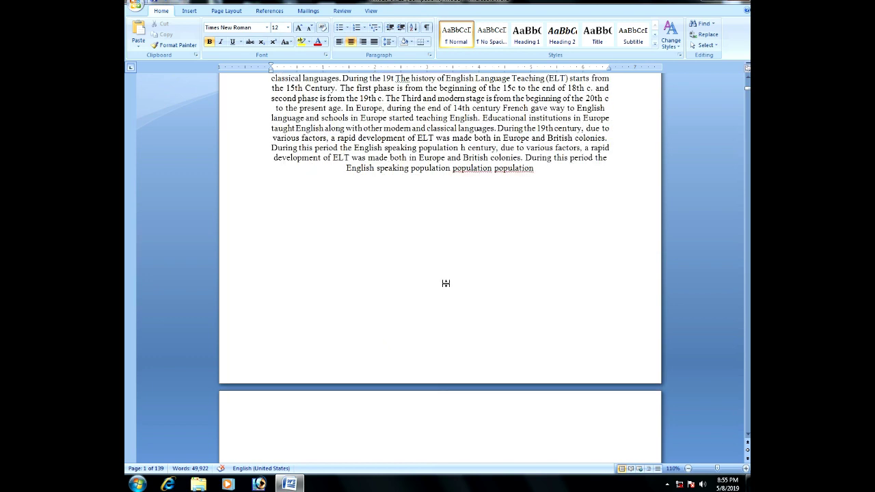
{"action": "scroll", "coordinate": [445, 284], "scroll_direction": "down", "scroll_amount": 5}
{"action": "scroll", "coordinate": [445, 284], "scroll_direction": "down", "scroll_amount": 5}
{"action": "left_click", "coordinate": [445, 283]}
{"action": "scroll", "coordinate": [445, 283], "scroll_direction": "down", "scroll_amount": 1}
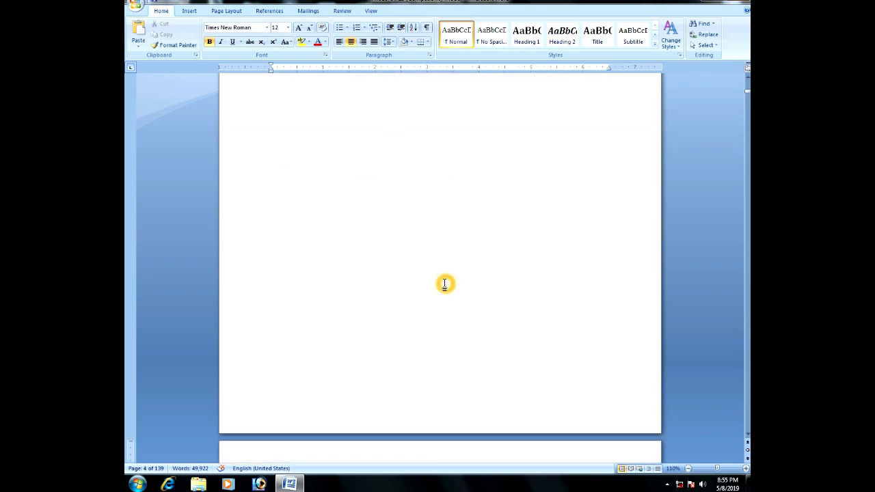
{"action": "scroll", "coordinate": [445, 283], "scroll_direction": "down", "scroll_amount": 3}
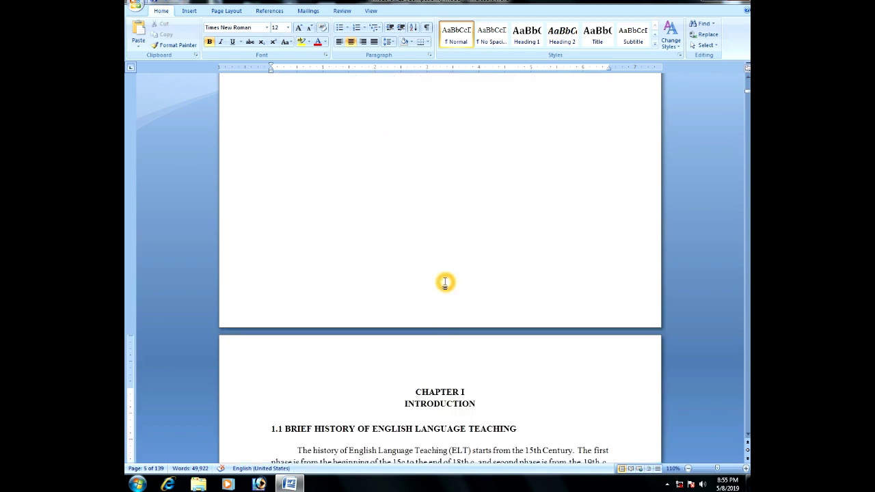
{"action": "scroll", "coordinate": [445, 283], "scroll_direction": "down", "scroll_amount": 1}
{"action": "scroll", "coordinate": [445, 283], "scroll_direction": "down", "scroll_amount": 3}
{"action": "scroll", "coordinate": [445, 283], "scroll_direction": "down", "scroll_amount": 3}
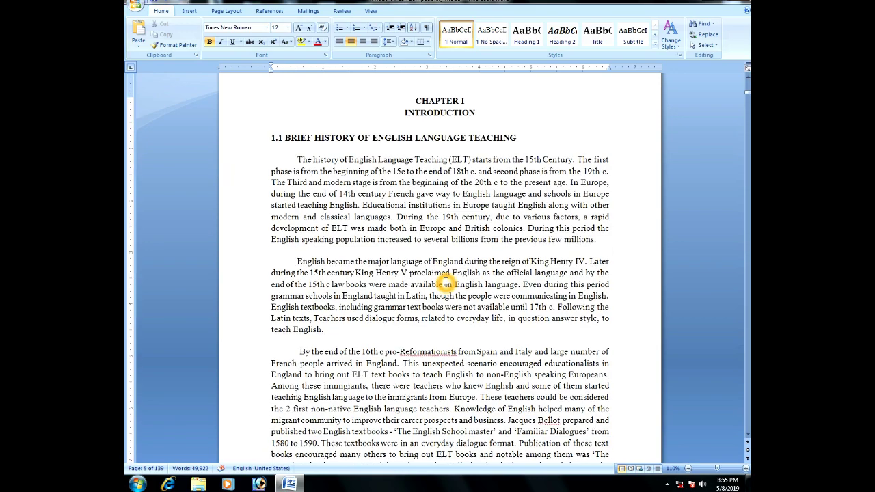
{"action": "scroll", "coordinate": [443, 283], "scroll_direction": "down", "scroll_amount": 6}
{"action": "scroll", "coordinate": [440, 282], "scroll_direction": "down", "scroll_amount": 5}
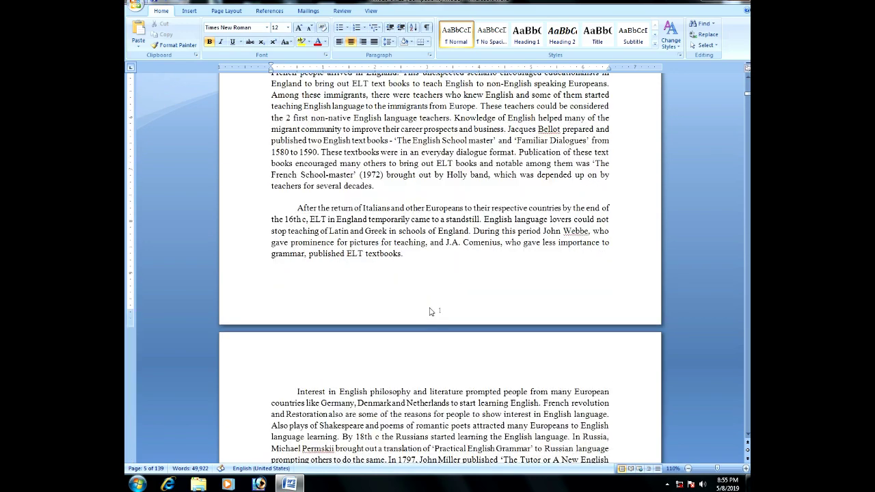
{"action": "scroll", "coordinate": [437, 285], "scroll_direction": "down", "scroll_amount": 2}
{"action": "scroll", "coordinate": [435, 289], "scroll_direction": "down", "scroll_amount": 5}
{"action": "scroll", "coordinate": [429, 294], "scroll_direction": "down", "scroll_amount": 6}
{"action": "scroll", "coordinate": [429, 295], "scroll_direction": "down", "scroll_amount": 3}
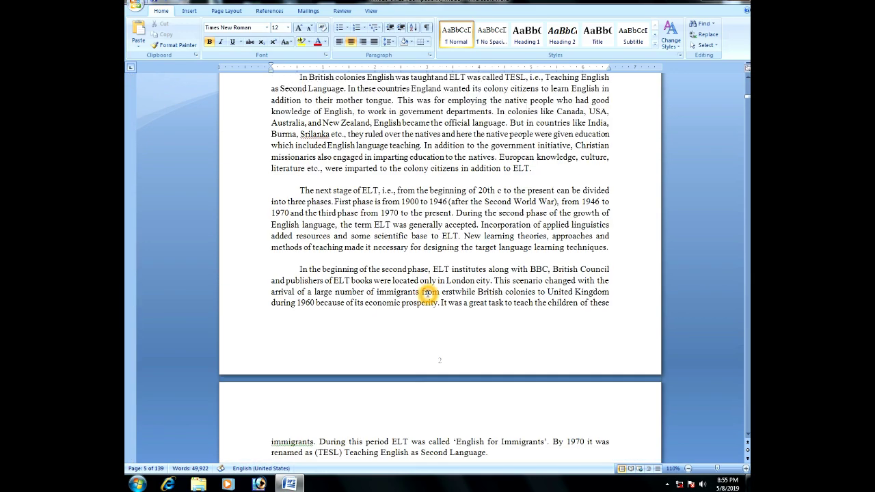
{"action": "scroll", "coordinate": [434, 299], "scroll_direction": "down", "scroll_amount": 6}
{"action": "scroll", "coordinate": [439, 306], "scroll_direction": "down", "scroll_amount": 6}
{"action": "scroll", "coordinate": [445, 314], "scroll_direction": "down", "scroll_amount": 8}
{"action": "scroll", "coordinate": [438, 312], "scroll_direction": "down", "scroll_amount": 3}
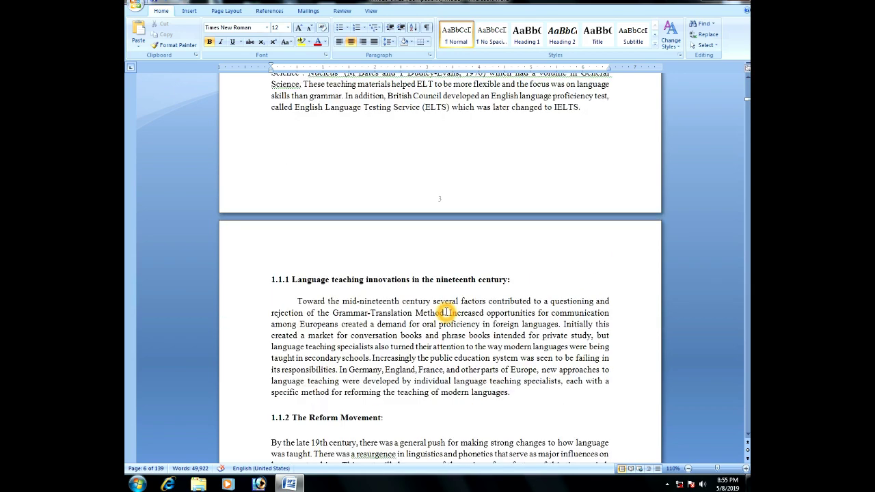
{"action": "scroll", "coordinate": [410, 307], "scroll_direction": "down", "scroll_amount": 5}
{"action": "scroll", "coordinate": [438, 308], "scroll_direction": "down", "scroll_amount": 3}
{"action": "scroll", "coordinate": [448, 311], "scroll_direction": "down", "scroll_amount": 4}
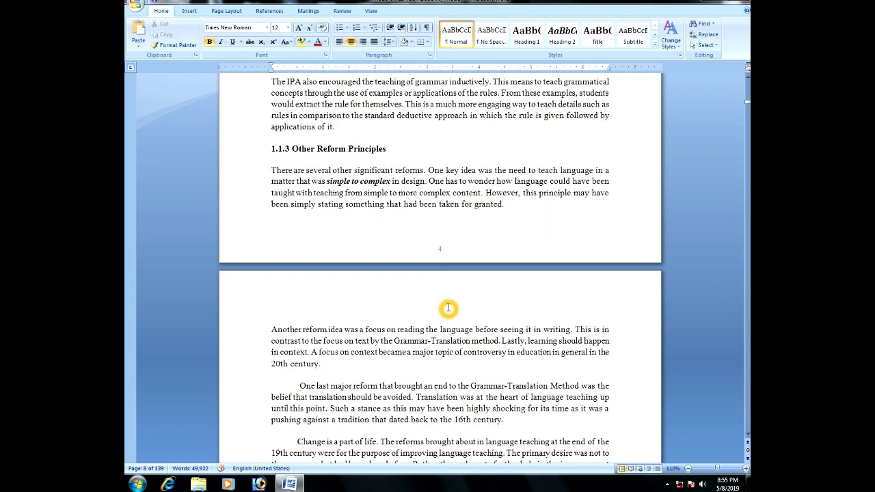
{"action": "scroll", "coordinate": [449, 309], "scroll_direction": "down", "scroll_amount": 8}
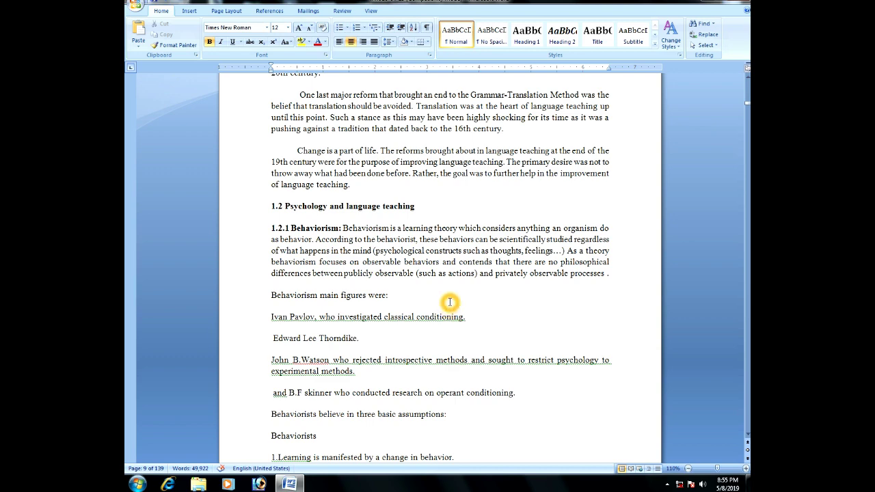
{"action": "scroll", "coordinate": [450, 302], "scroll_direction": "up", "scroll_amount": 3}
{"action": "scroll", "coordinate": [449, 302], "scroll_direction": "up", "scroll_amount": 8}
{"action": "scroll", "coordinate": [448, 302], "scroll_direction": "up", "scroll_amount": 4}
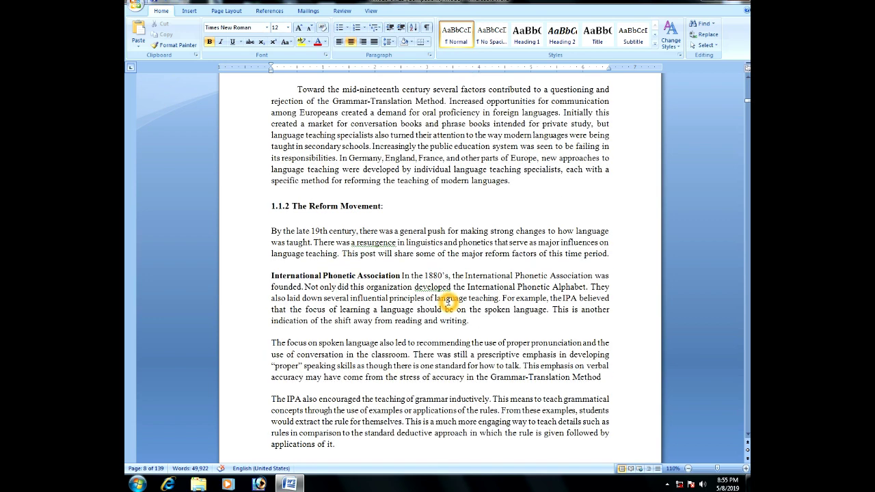